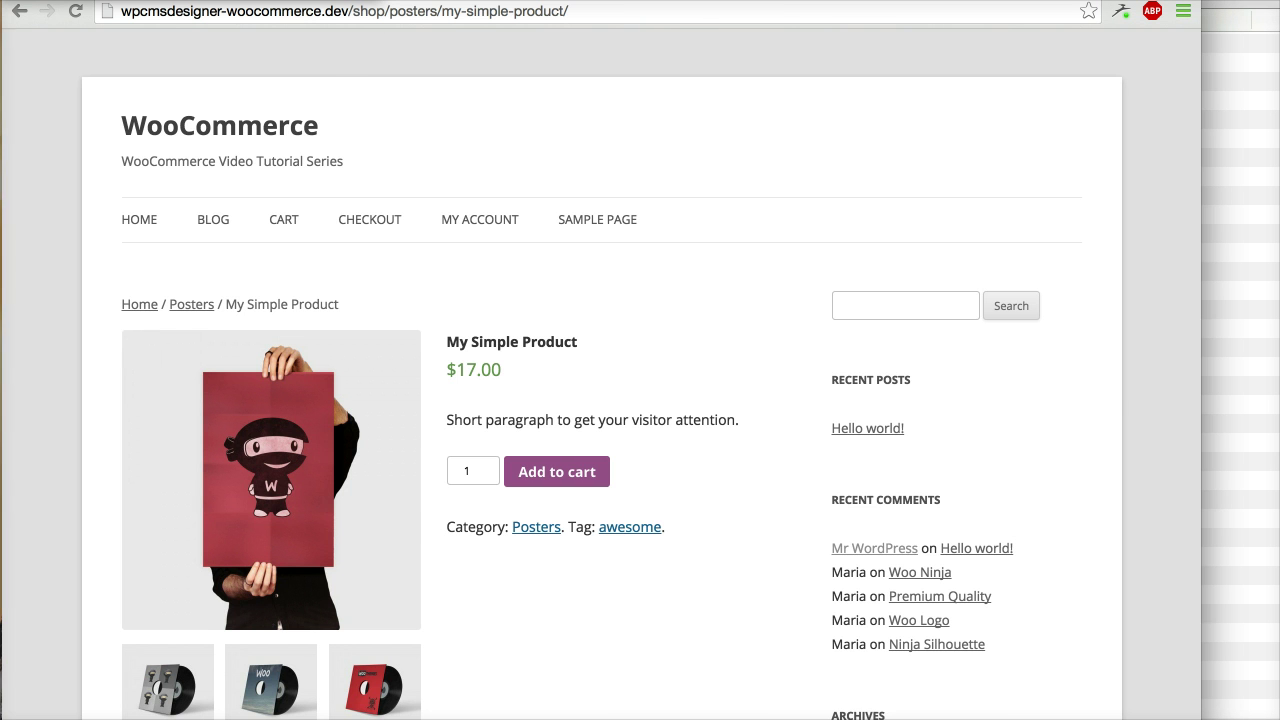
Return from the storefront page to My Simple Product's Edit Product page.
{"action": "key", "text": "ctrl+Tab"}
Rename the product title to 'My Variable Product'.
{"action": "left_click", "coordinate": [297, 198]}
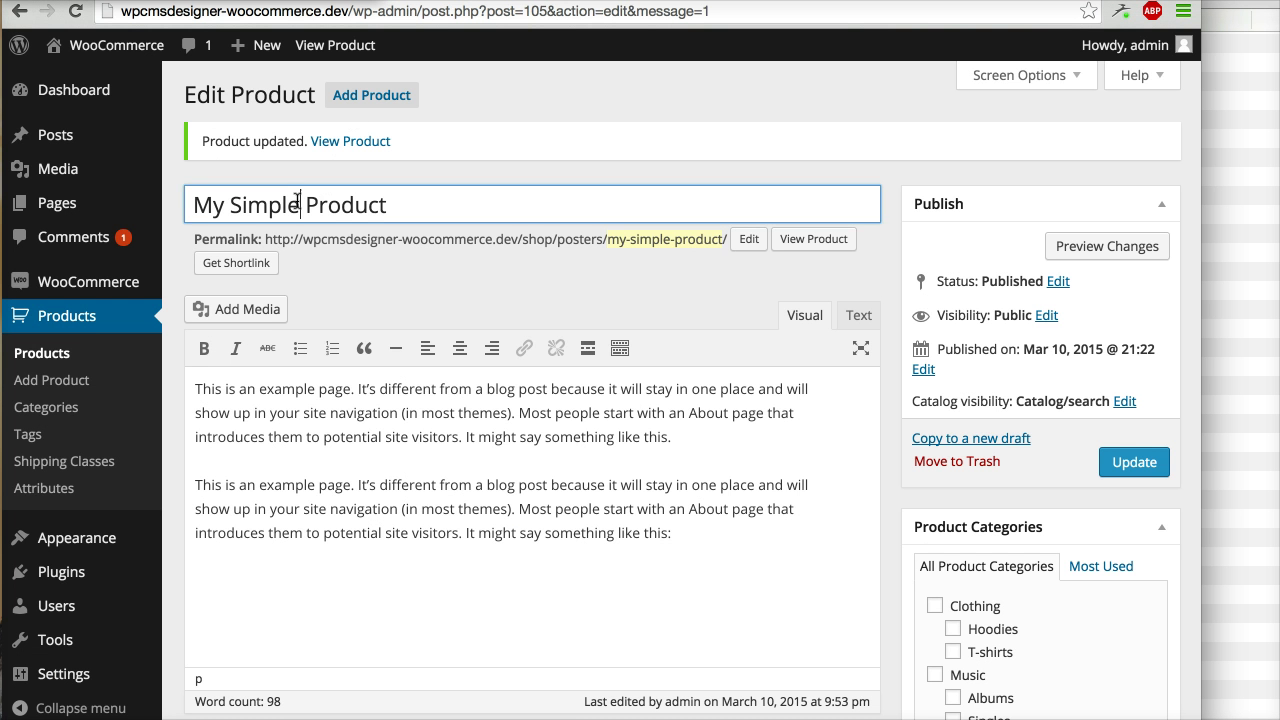
{"action": "key", "text": "shift+Left"}
{"action": "key", "text": "shift+Left"}
{"action": "key", "text": "shift+Left"}
{"action": "key", "text": "shift+Left"}
{"action": "key", "text": "shift+Left"}
{"action": "key", "text": "shift+Left"}
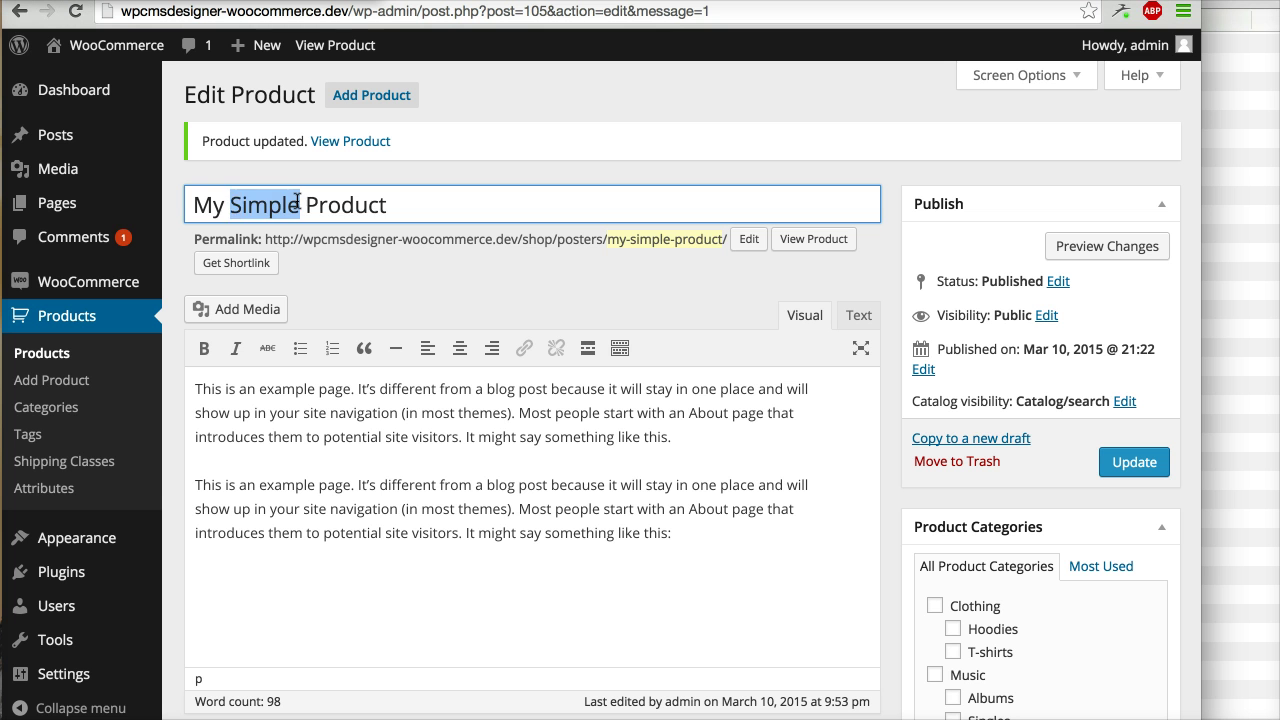
{"action": "type", "text": "variable"}
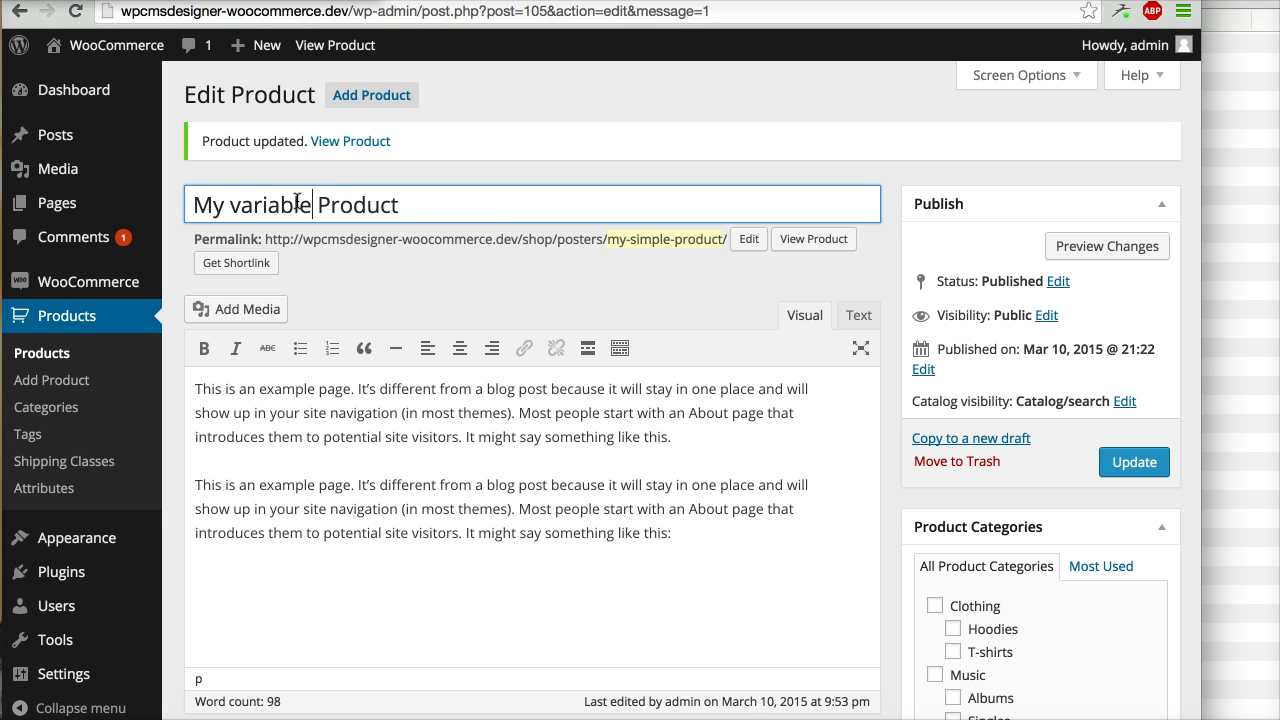
{"action": "key", "text": "Left"}
{"action": "key", "text": "Left"}
{"action": "key", "text": "Left"}
{"action": "key", "text": "Left"}
{"action": "key", "text": "Left"}
{"action": "key", "text": "Left"}
{"action": "key", "text": "Left"}
{"action": "key", "text": "shift+Left"}
{"action": "type", "text": "V"}
{"action": "left_click", "coordinate": [422, 281]}
Set the Product Type in Product Data to Variable product.
{"action": "scroll", "coordinate": [423, 282], "scroll_direction": "down", "scroll_amount": 5}
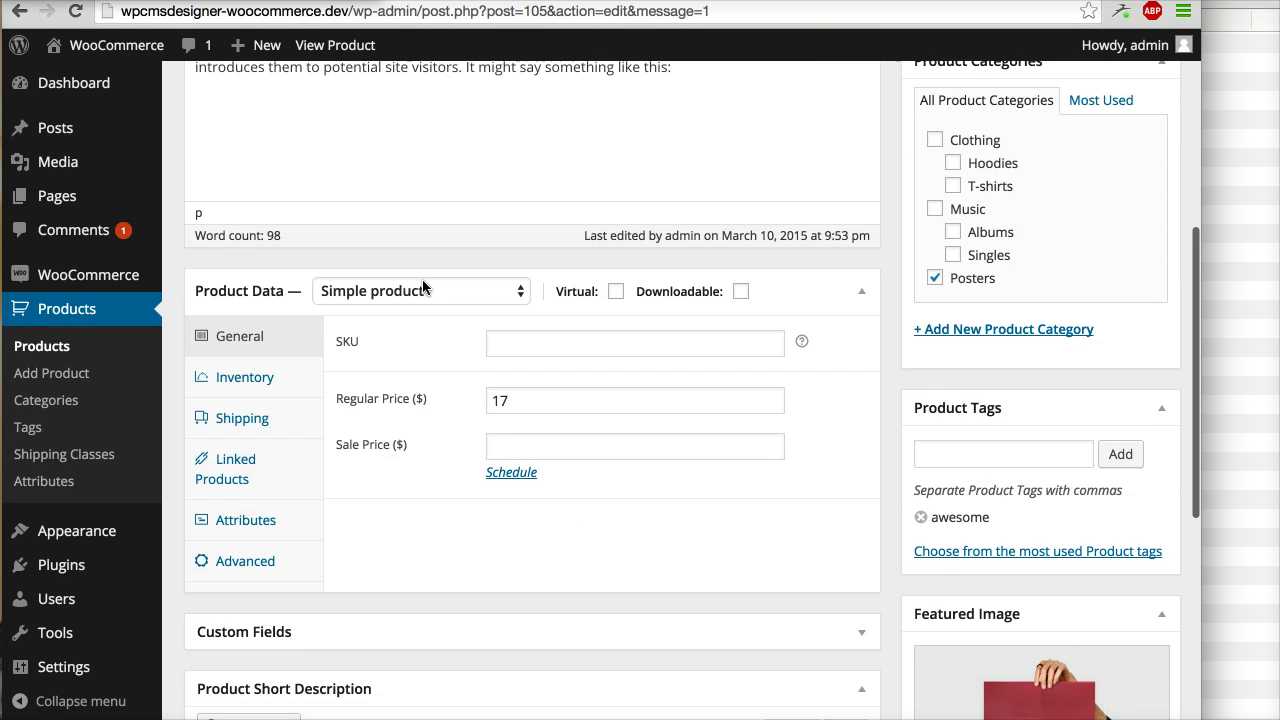
{"action": "left_click", "coordinate": [393, 292]}
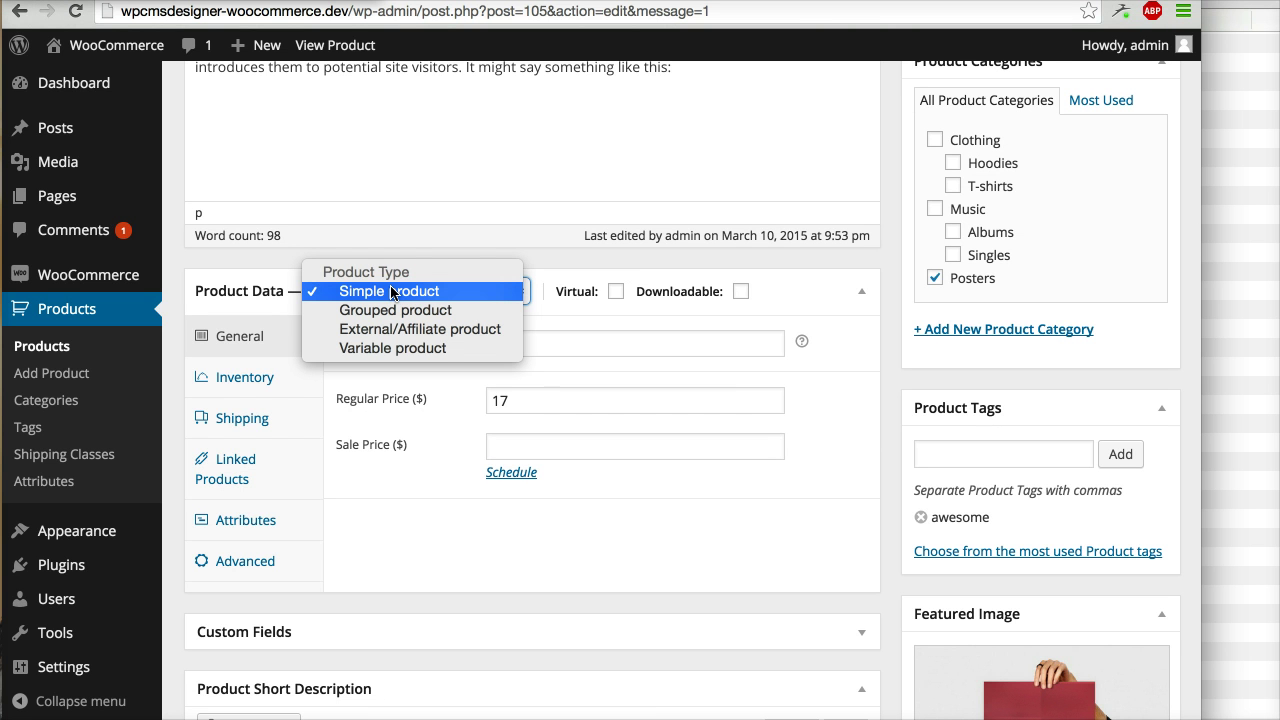
{"action": "left_click", "coordinate": [404, 346]}
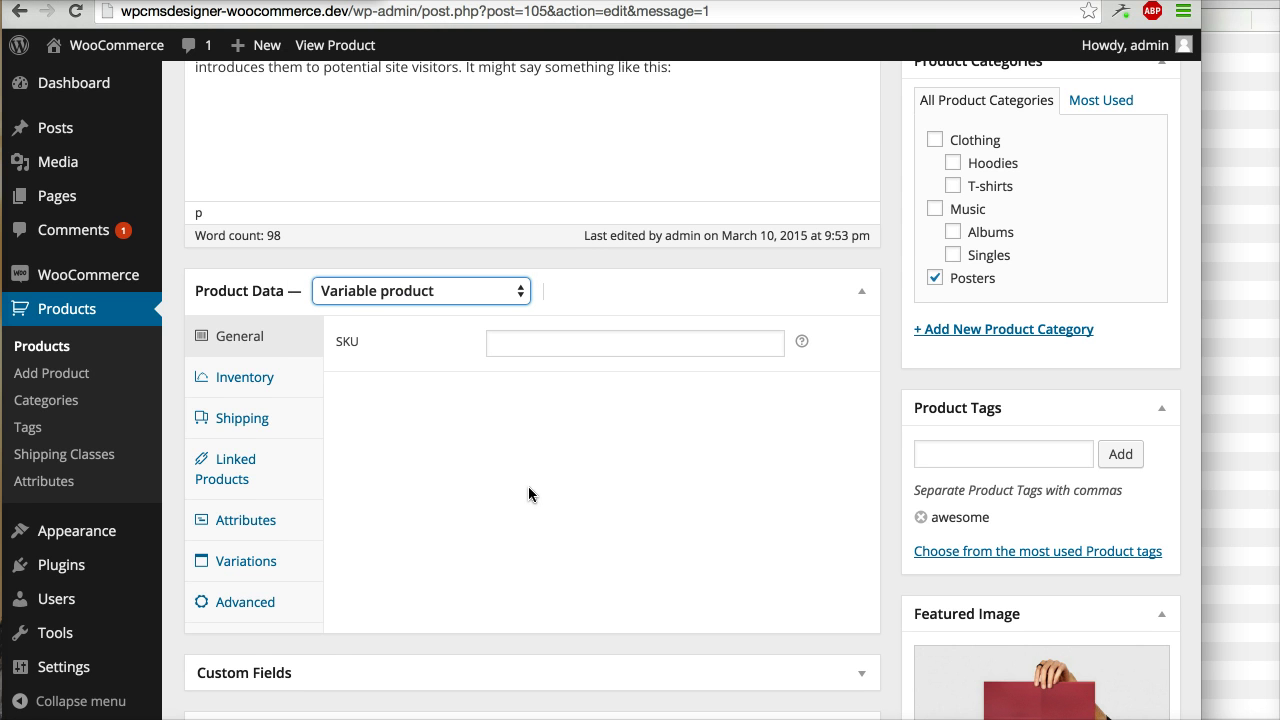
{"action": "scroll", "coordinate": [530, 494], "scroll_direction": "down", "scroll_amount": 1}
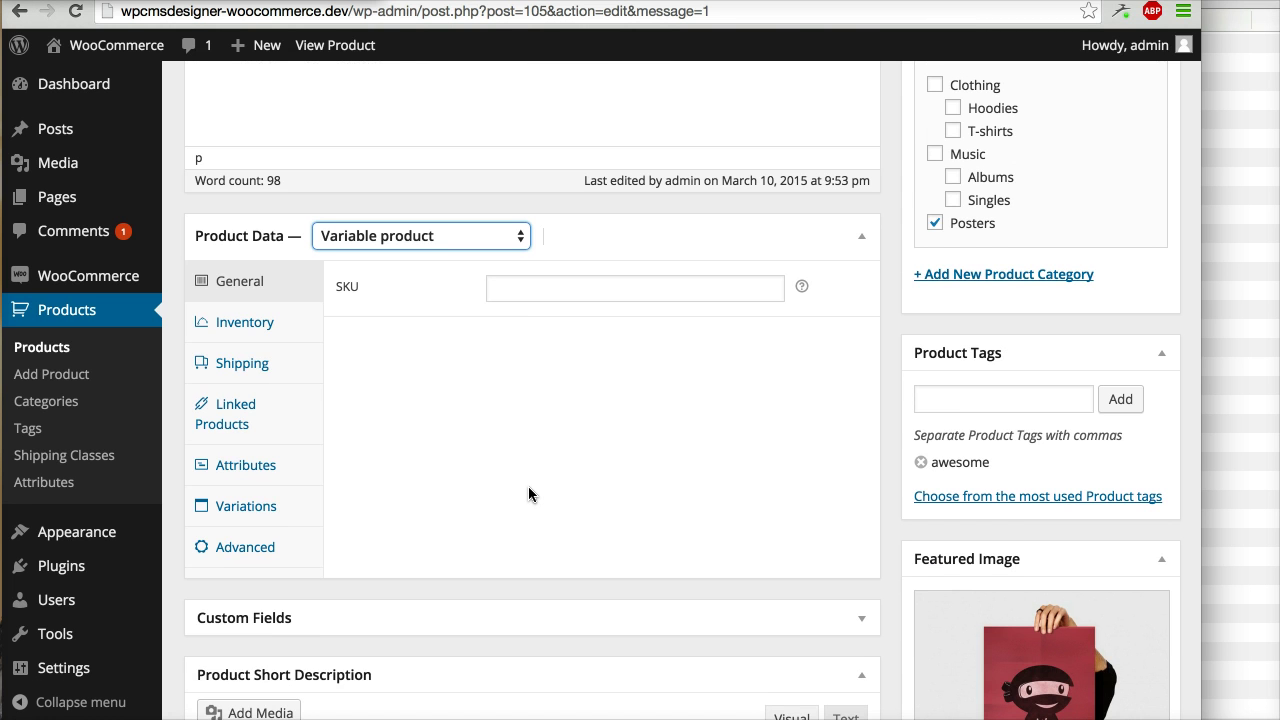
{"action": "left_click", "coordinate": [497, 354]}
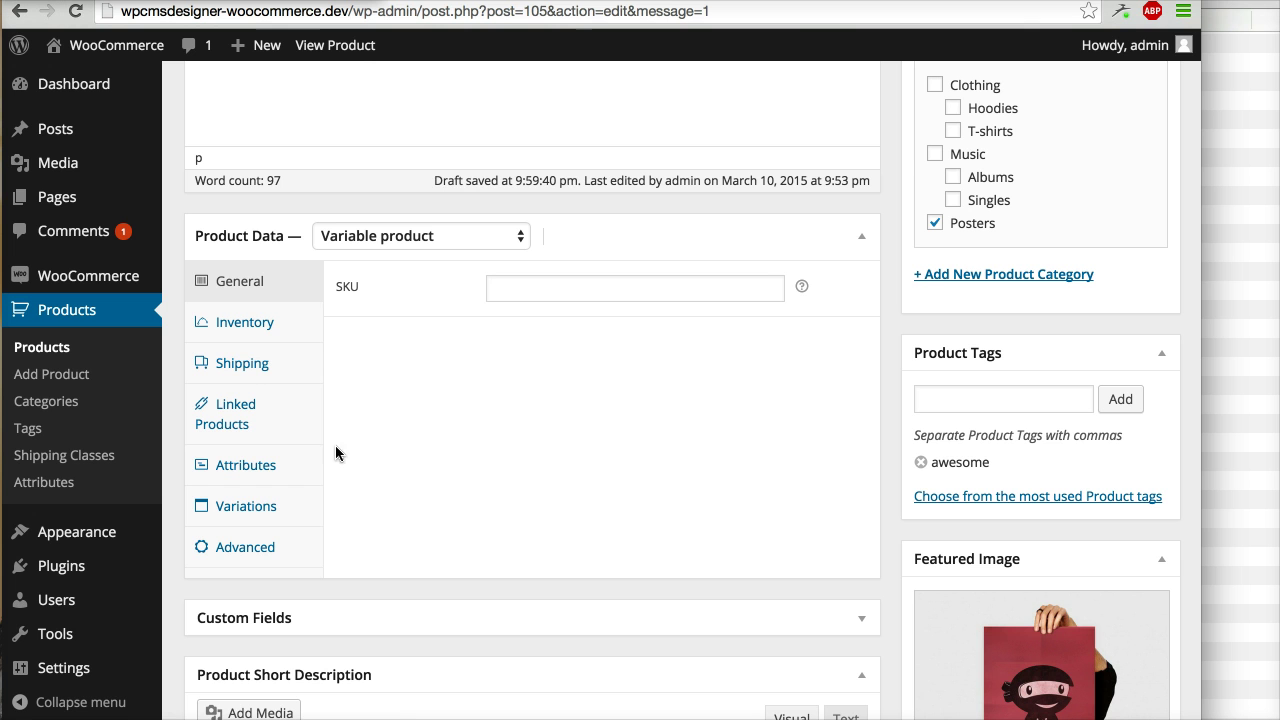
Move Size above Color, enable Size for variations, and save the attributes.
{"action": "left_click", "coordinate": [300, 469]}
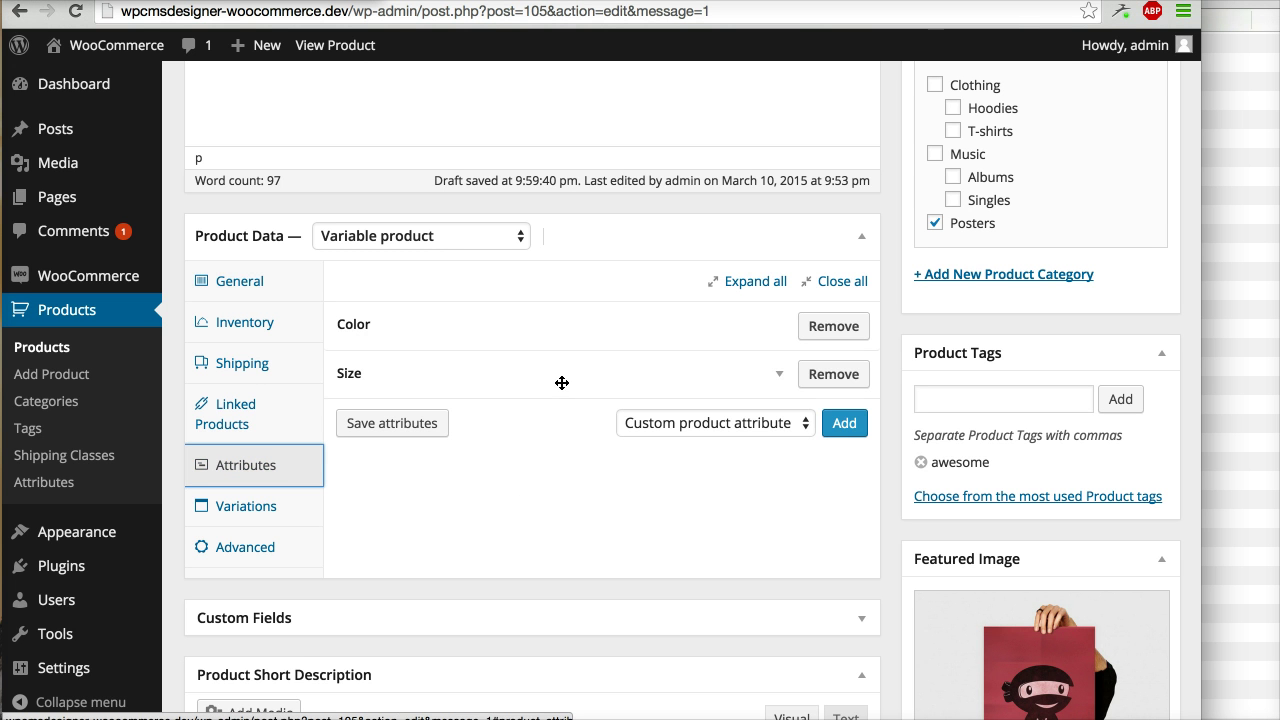
{"action": "left_click_drag", "start_coordinate": [562, 383], "coordinate": [560, 309]}
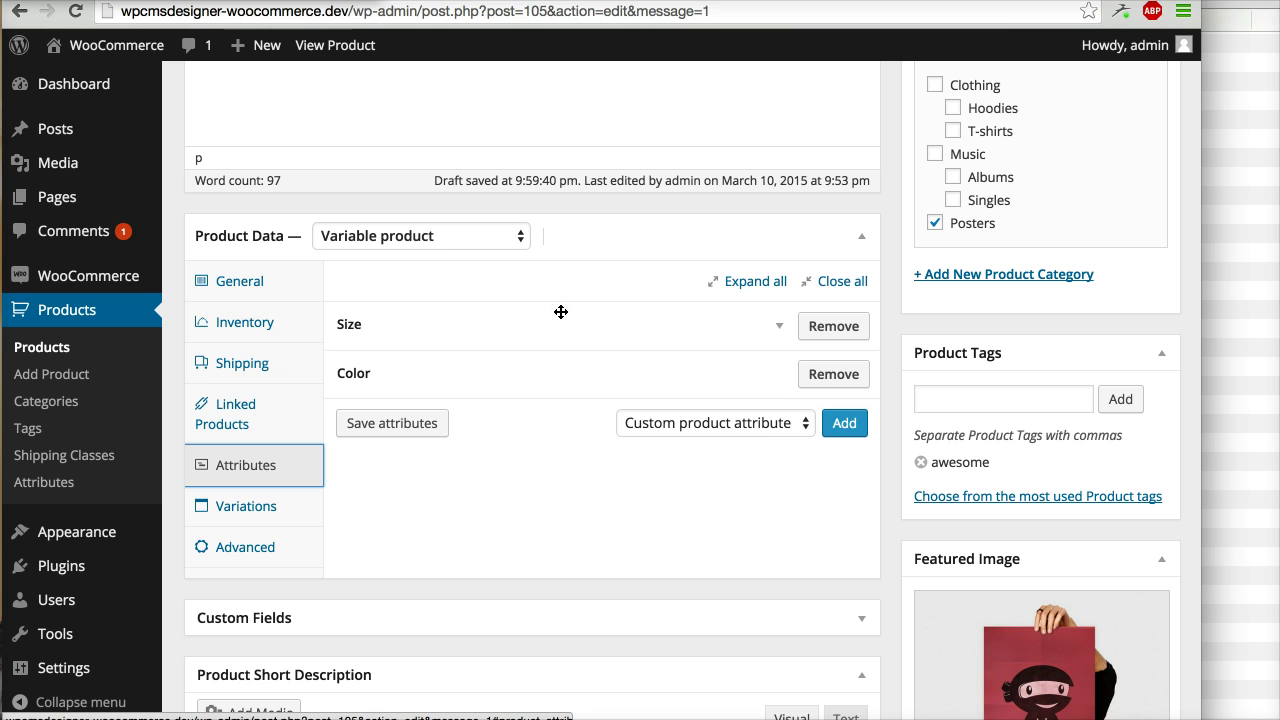
{"action": "left_click", "coordinate": [778, 334]}
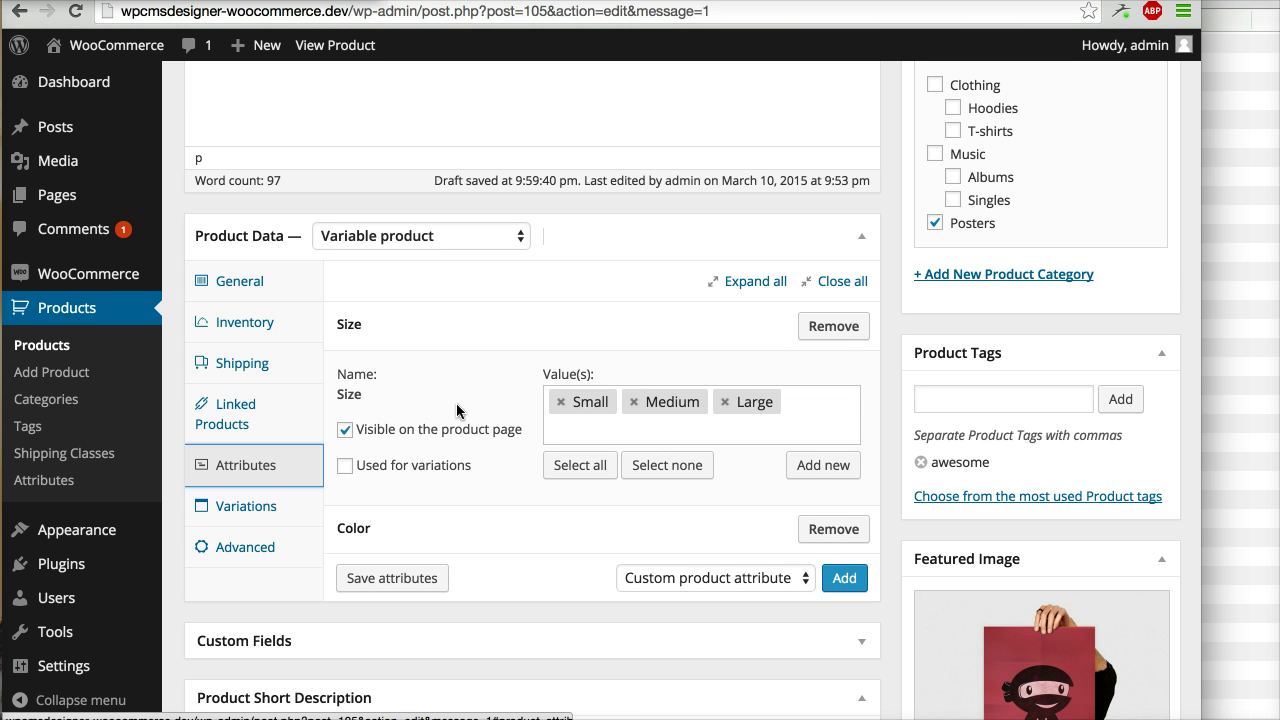
{"action": "left_click", "coordinate": [410, 467]}
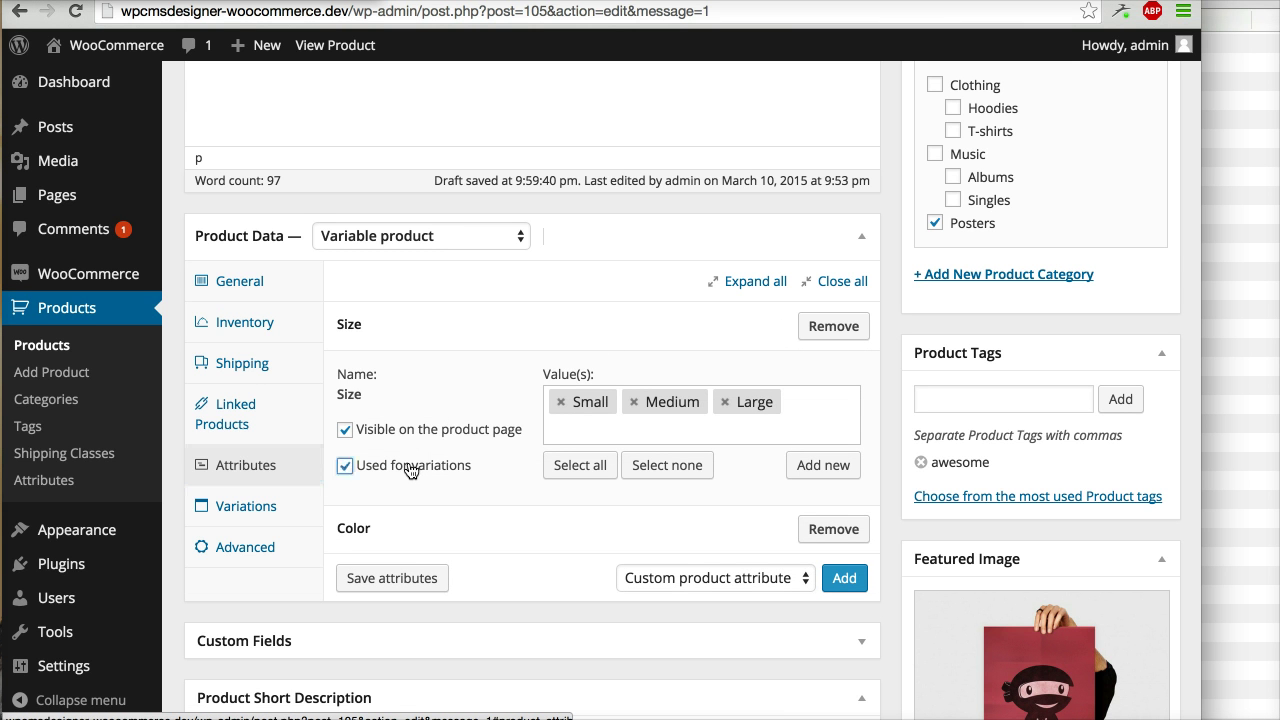
{"action": "left_click", "coordinate": [431, 583]}
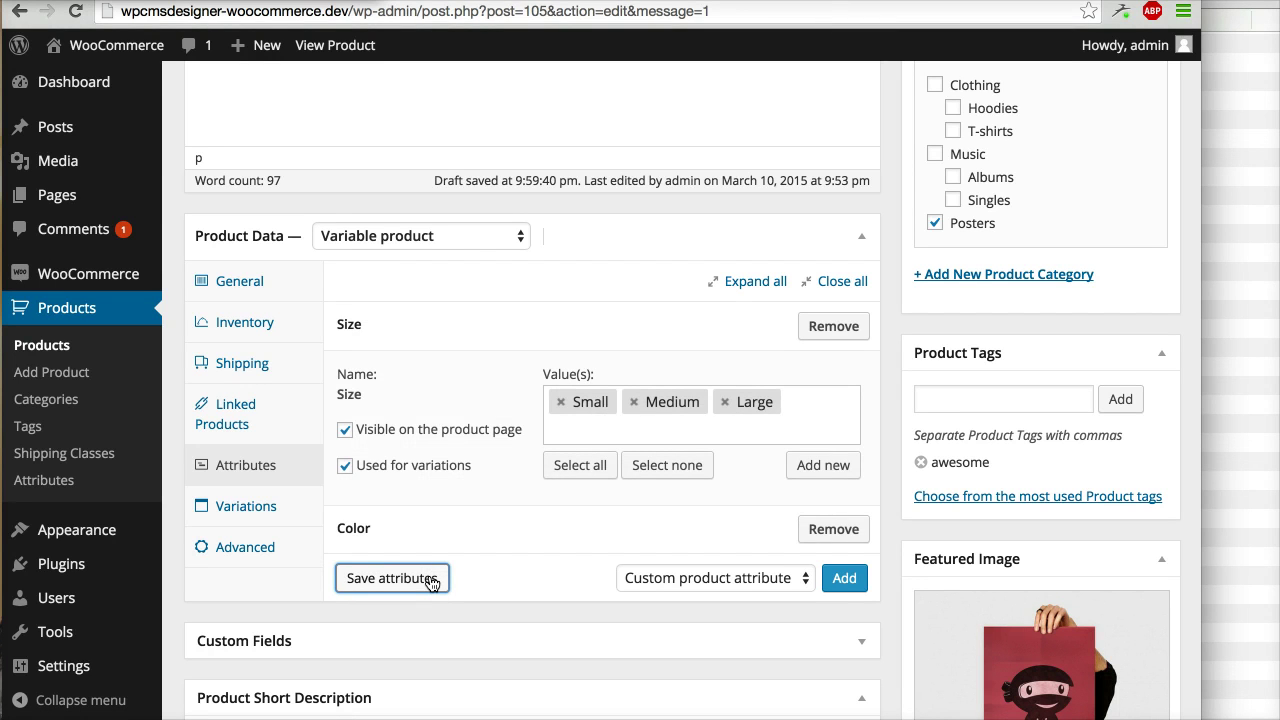
{"action": "left_click", "coordinate": [277, 508]}
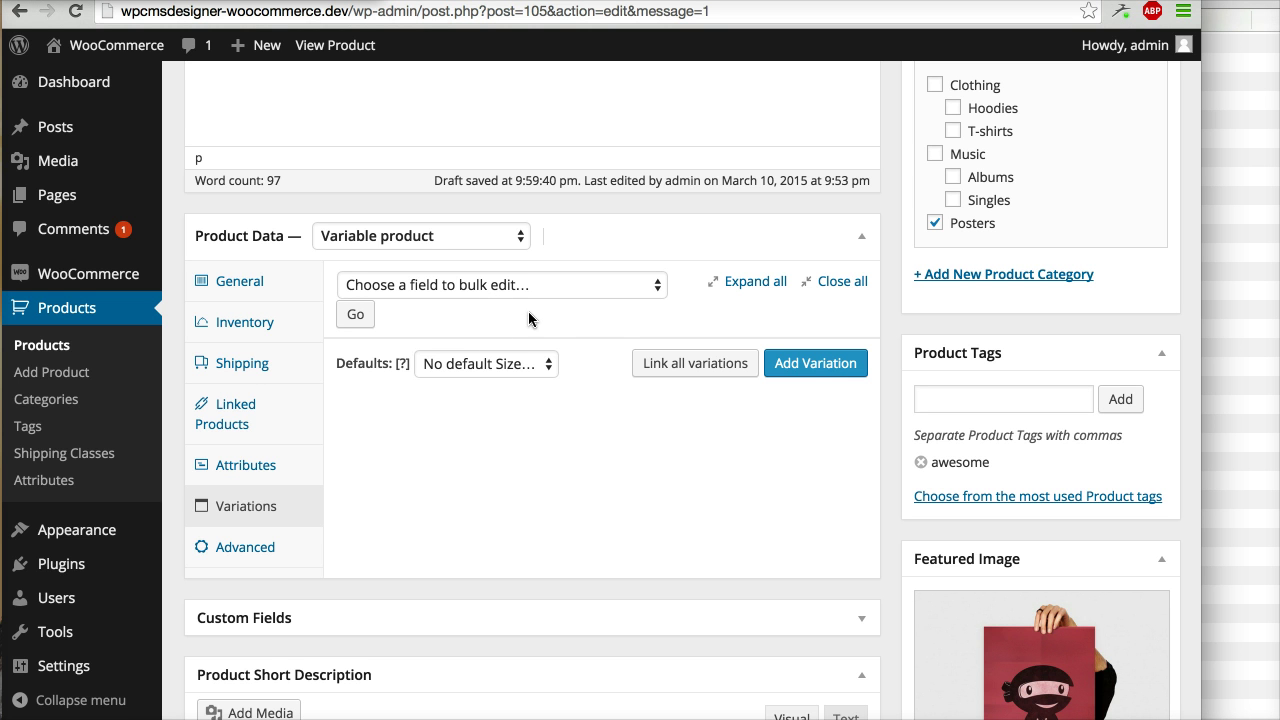
Add variation #108 set to Any Size with a regular price of 17.
{"action": "left_click", "coordinate": [815, 366]}
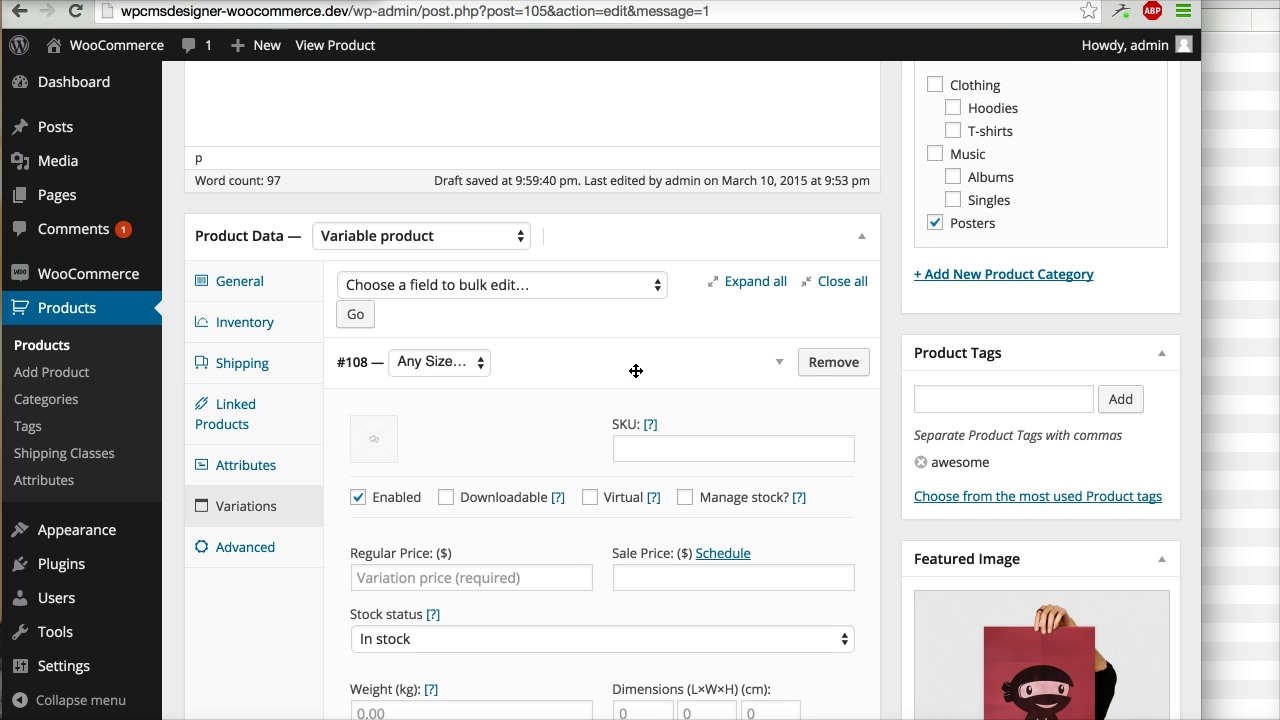
{"action": "left_click", "coordinate": [660, 372]}
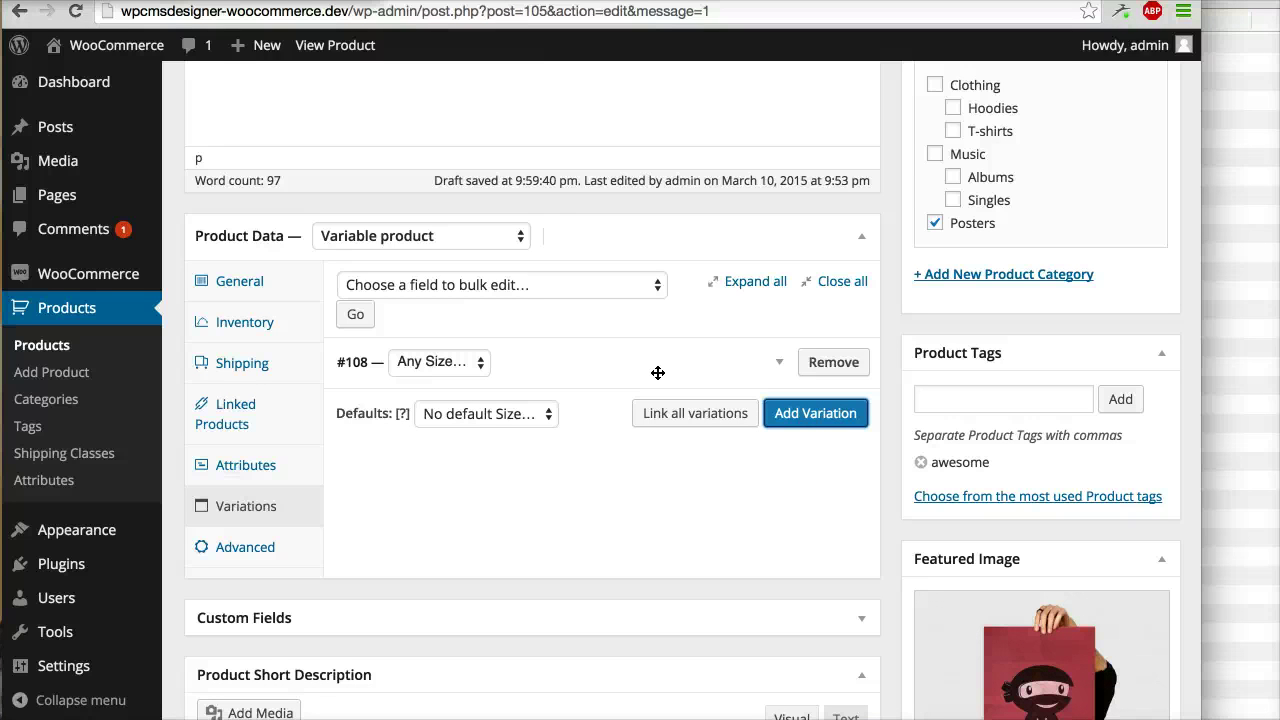
{"action": "left_click", "coordinate": [452, 363]}
{"action": "left_click", "coordinate": [471, 363]}
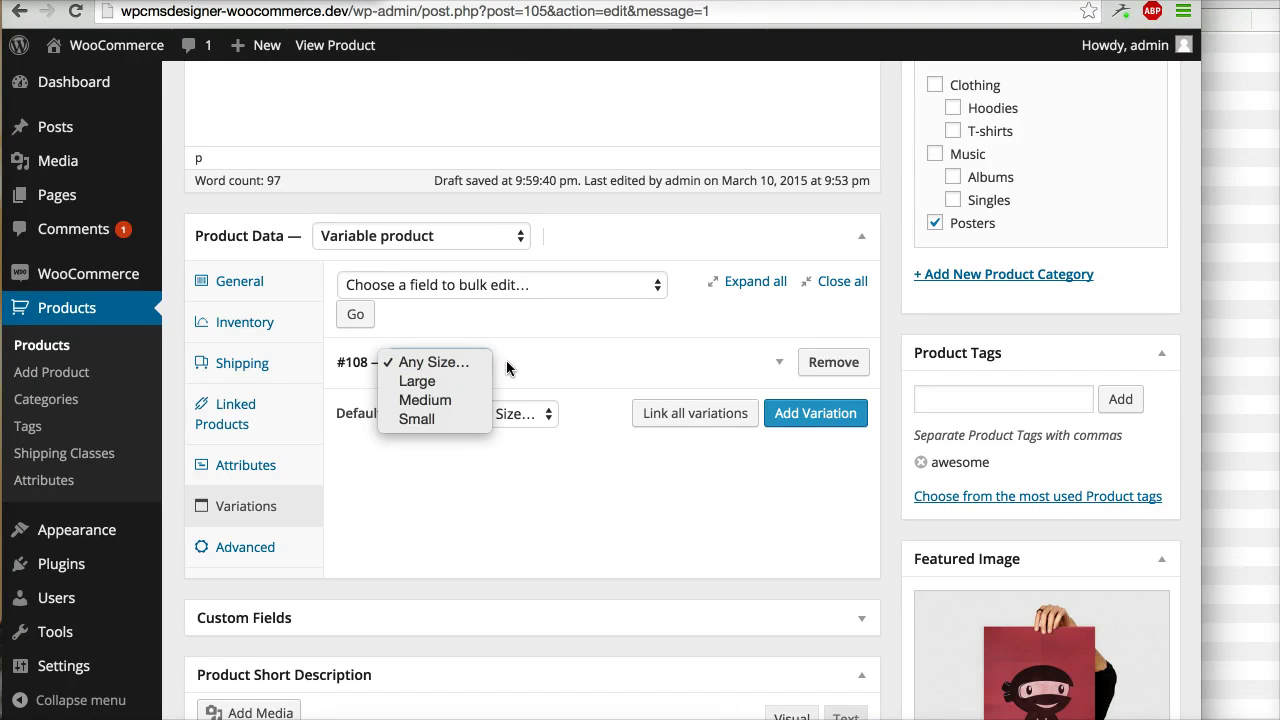
{"action": "left_click", "coordinate": [778, 363]}
{"action": "scroll", "coordinate": [713, 436], "scroll_direction": "down", "scroll_amount": 2}
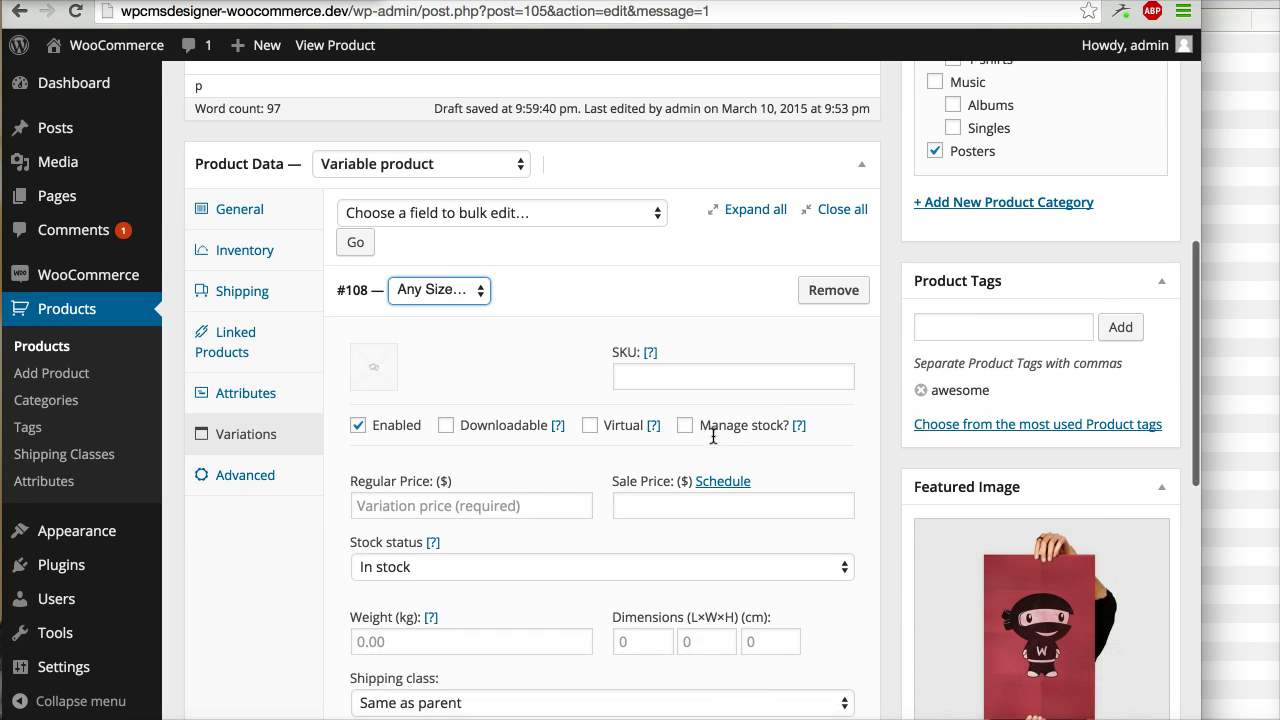
{"action": "left_click", "coordinate": [531, 503]}
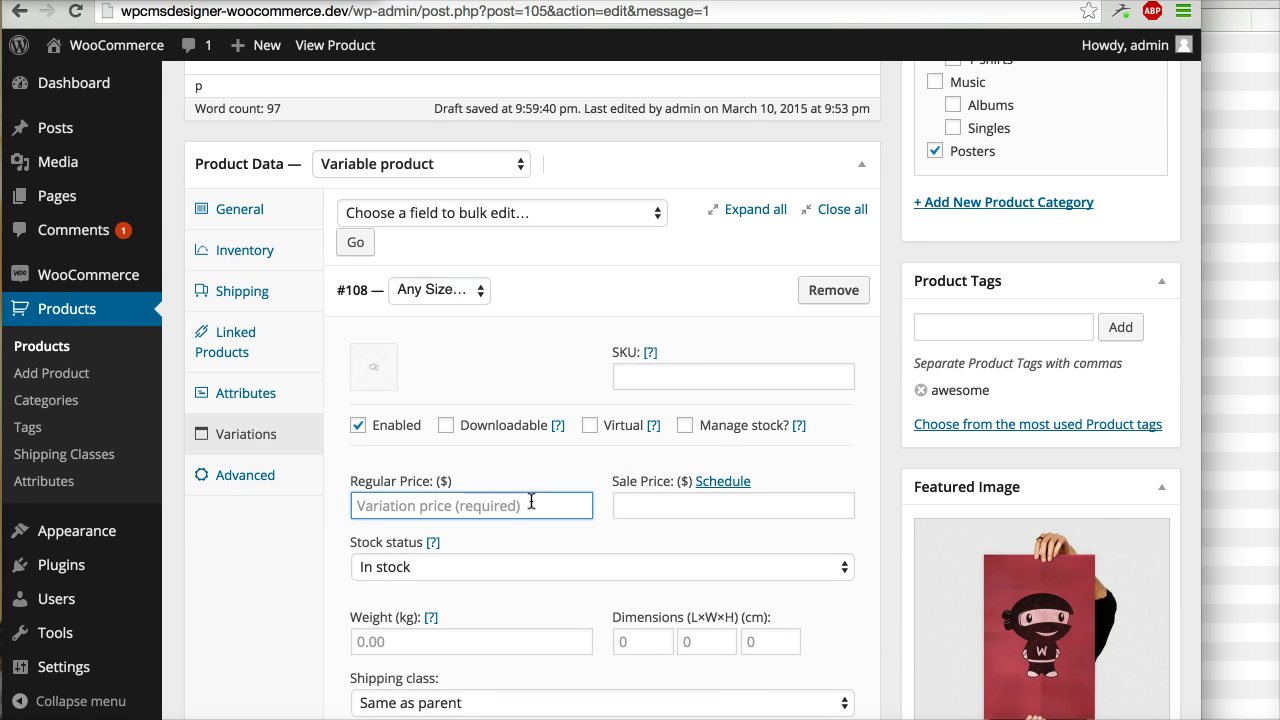
{"action": "type", "text": "17"}
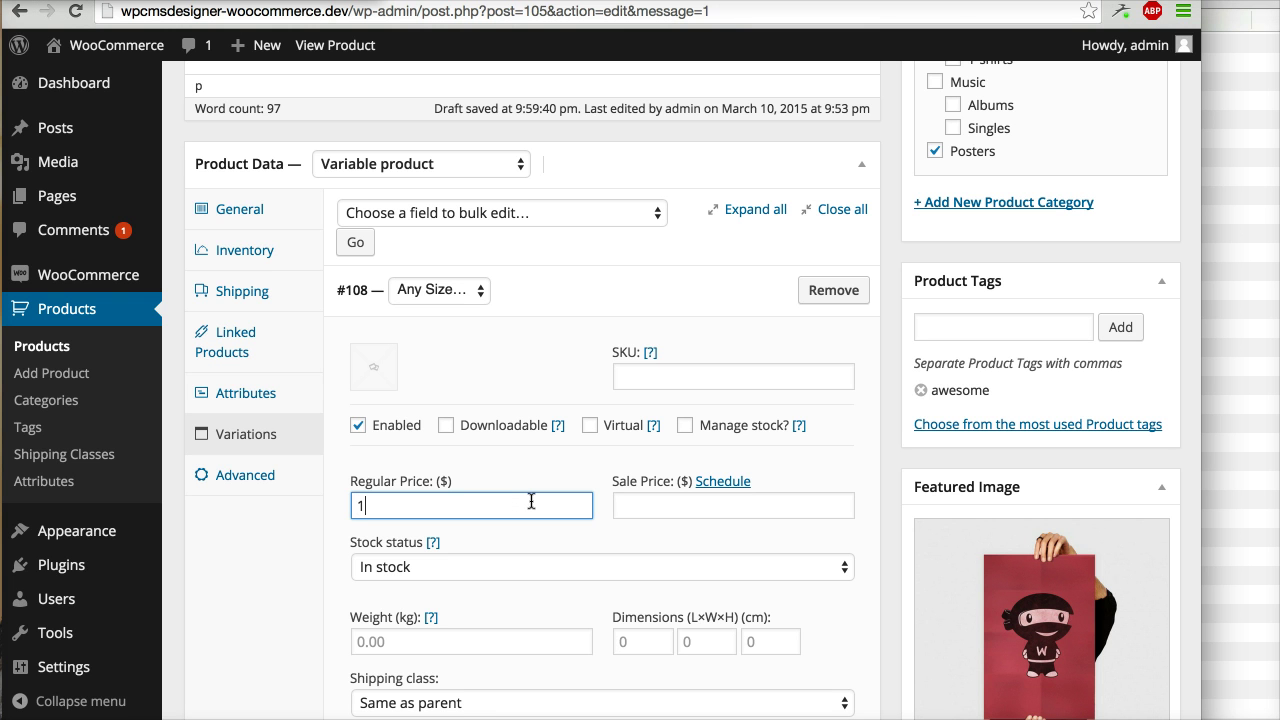
{"action": "left_click", "coordinate": [583, 308]}
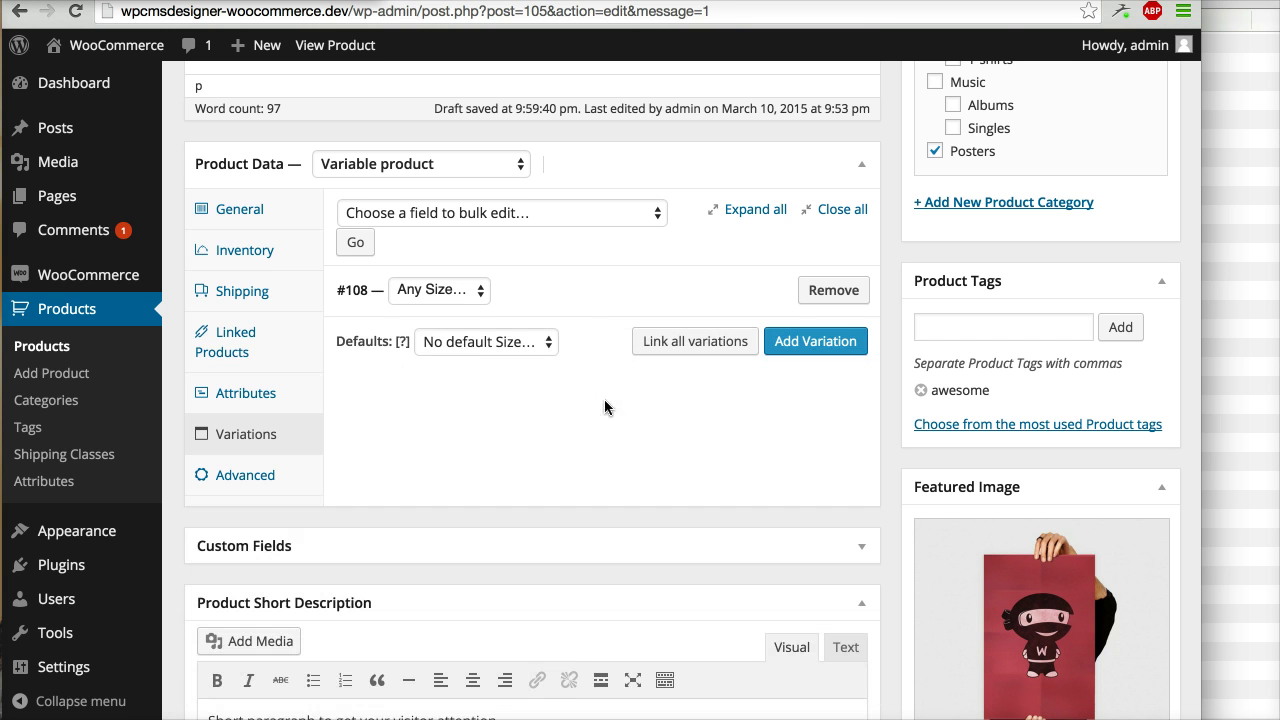
{"action": "scroll", "coordinate": [1146, 213], "scroll_direction": "up", "scroll_amount": 4}
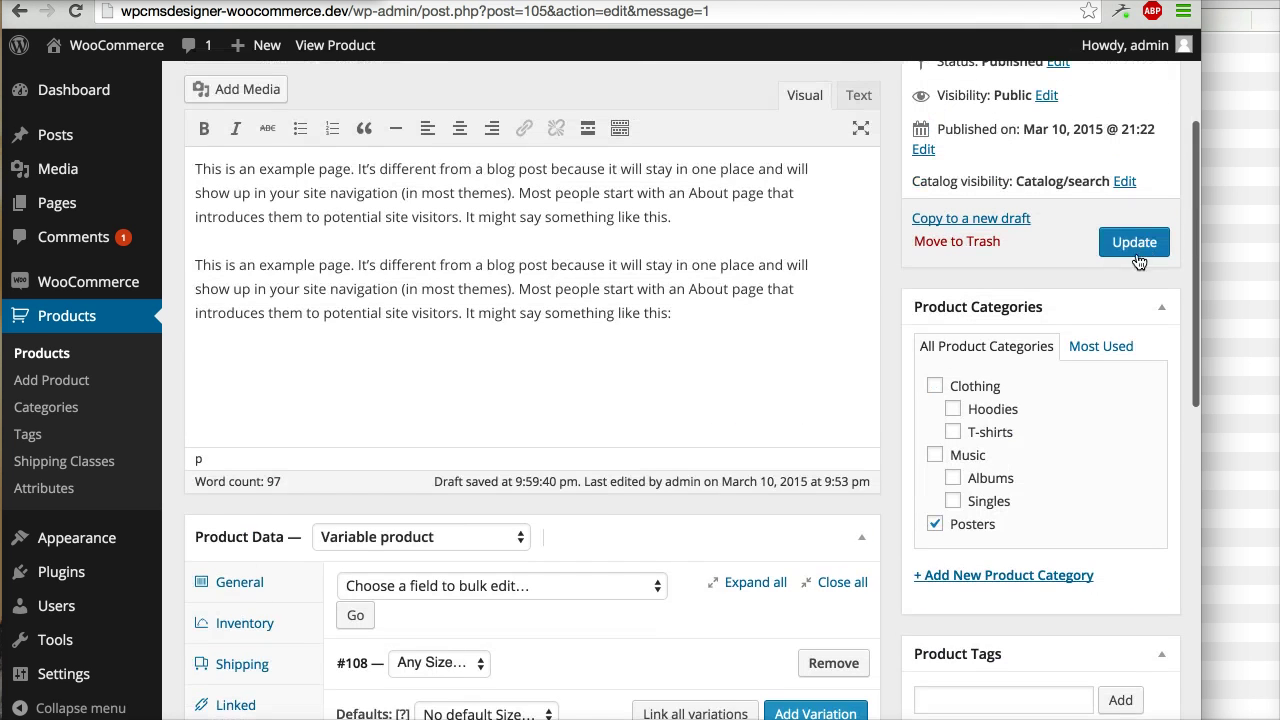
Update the product and reload its storefront page.
{"action": "left_click", "coordinate": [1141, 252]}
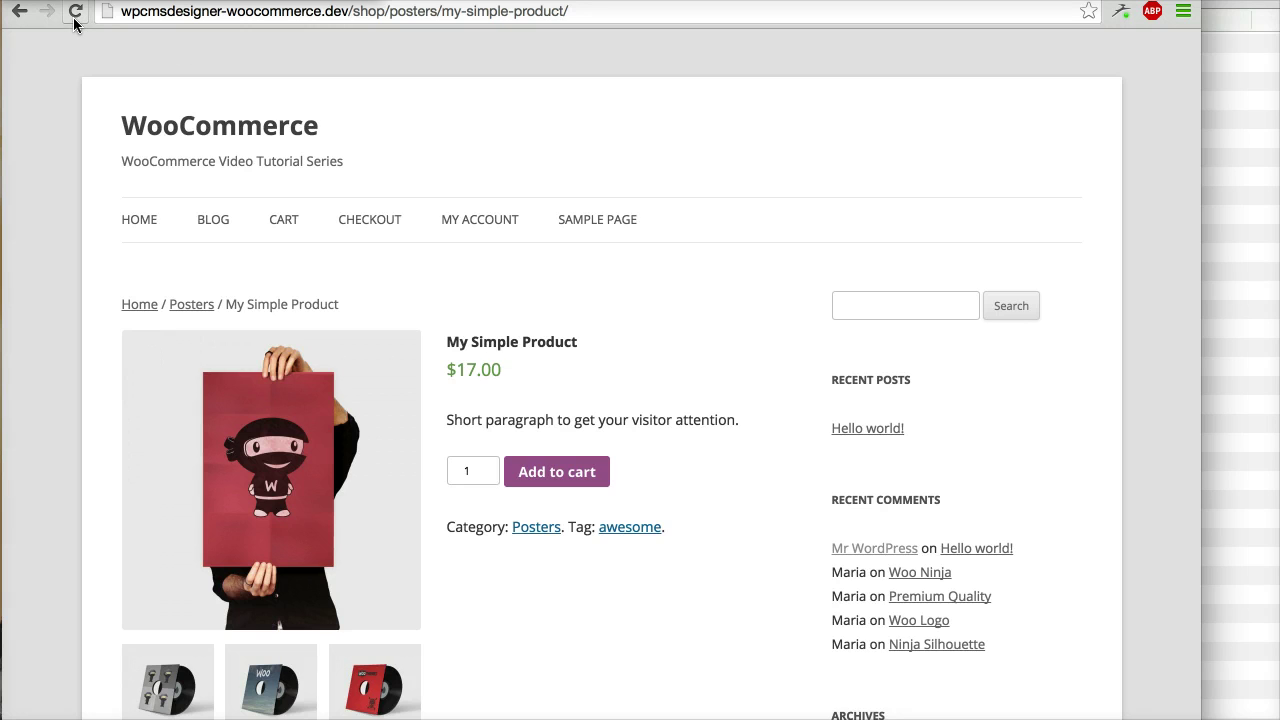
{"action": "left_click", "coordinate": [75, 11]}
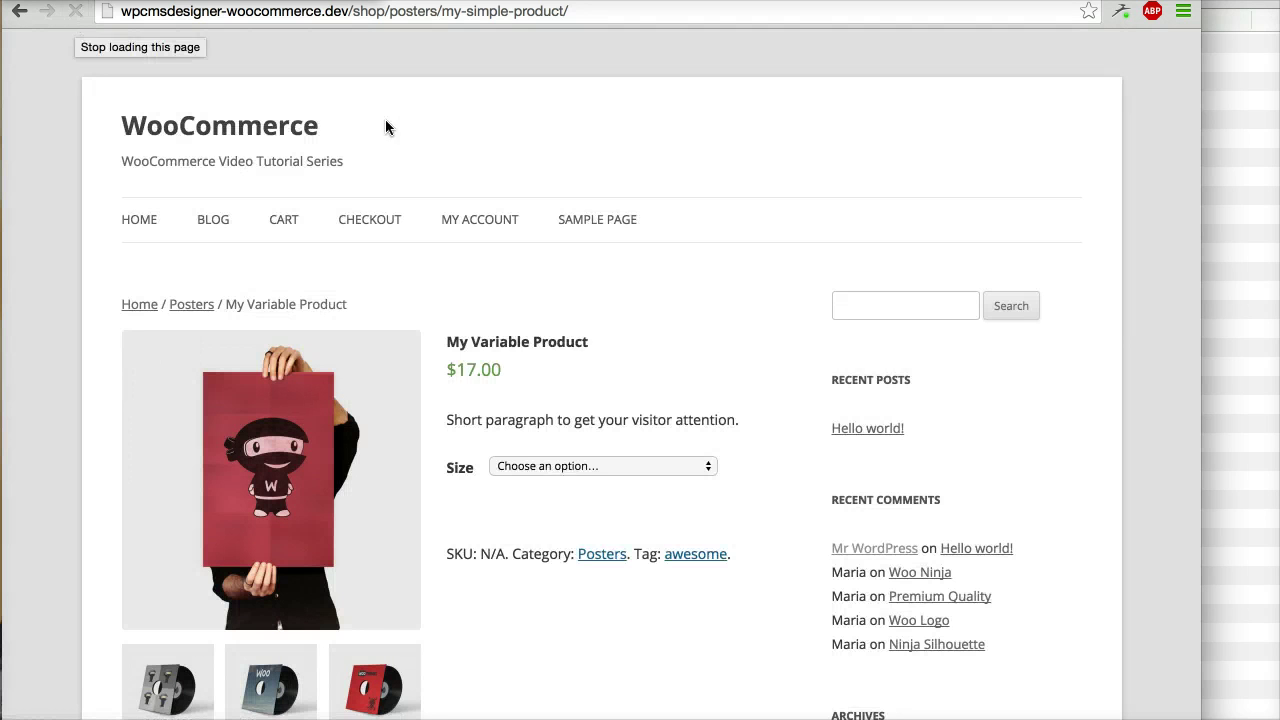
{"action": "scroll", "coordinate": [737, 354], "scroll_direction": "down", "scroll_amount": 3}
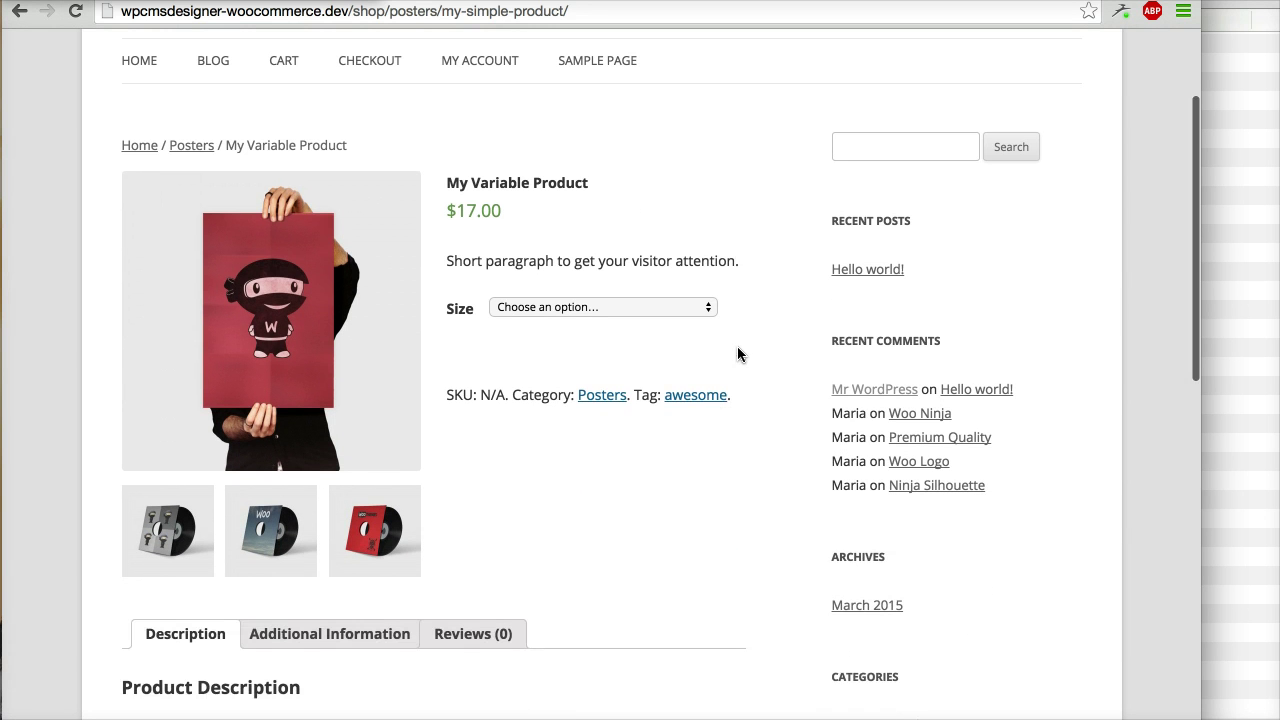
Try Small, Medium and Large in the storefront Size dropdown, then reset the choice.
{"action": "left_click", "coordinate": [556, 309]}
{"action": "left_click", "coordinate": [573, 320]}
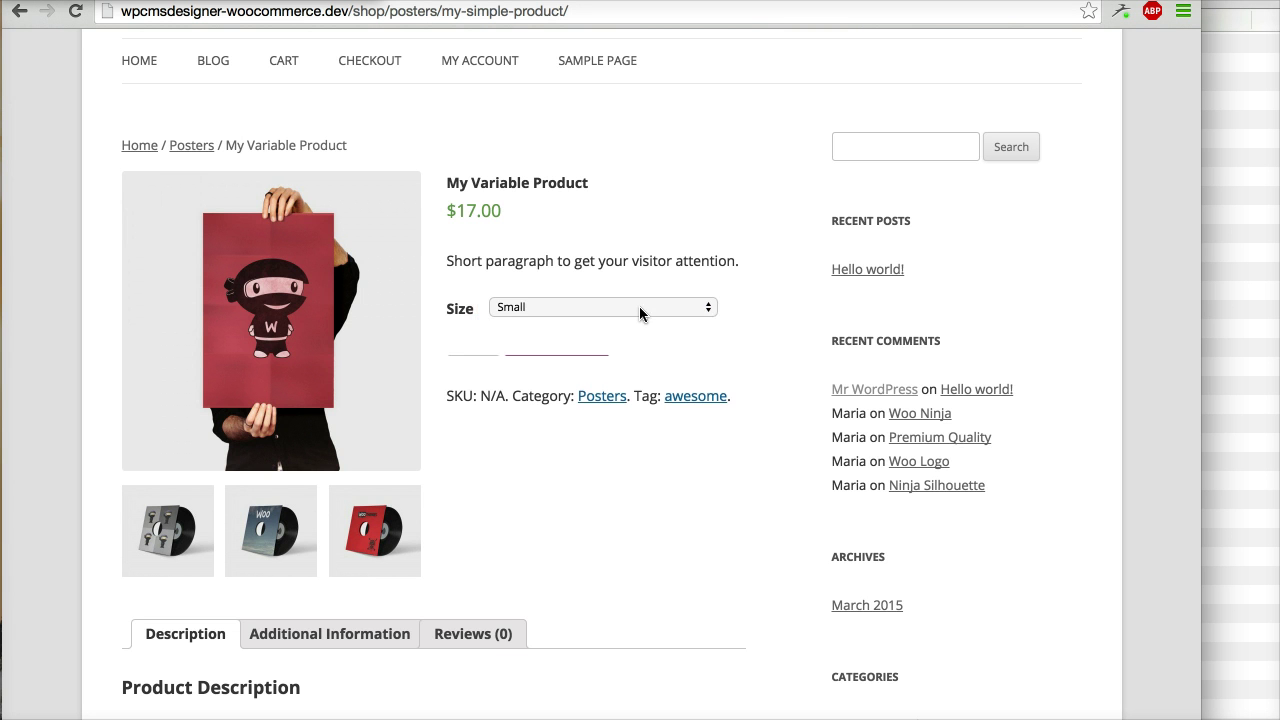
{"action": "left_click", "coordinate": [641, 306]}
{"action": "left_click", "coordinate": [649, 318]}
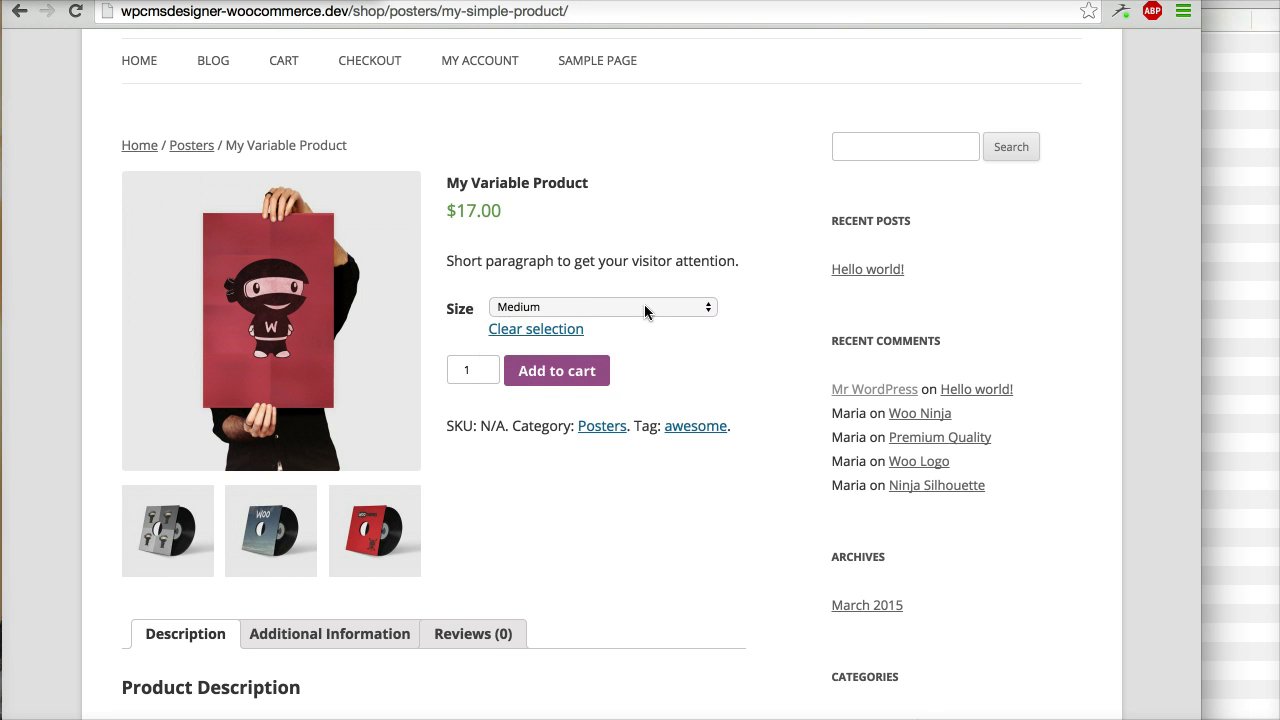
{"action": "left_click", "coordinate": [644, 304]}
{"action": "left_click", "coordinate": [652, 321]}
{"action": "left_click", "coordinate": [678, 307]}
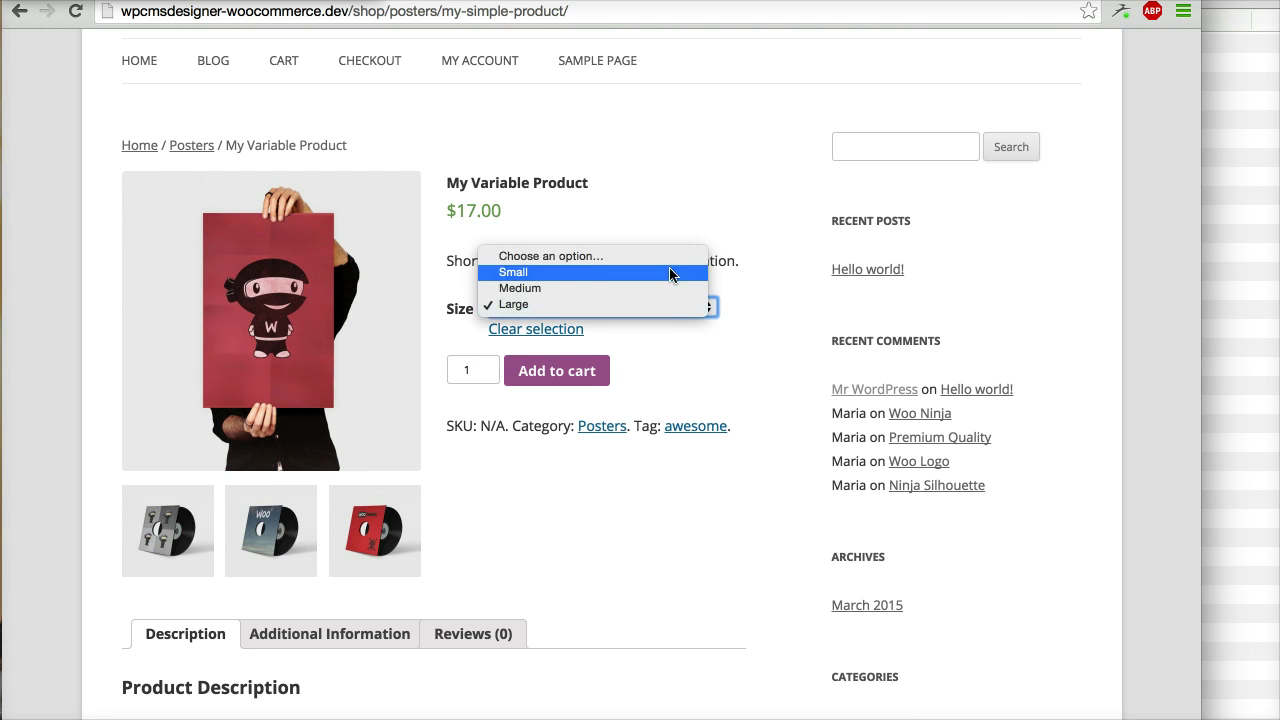
{"action": "left_click", "coordinate": [680, 257]}
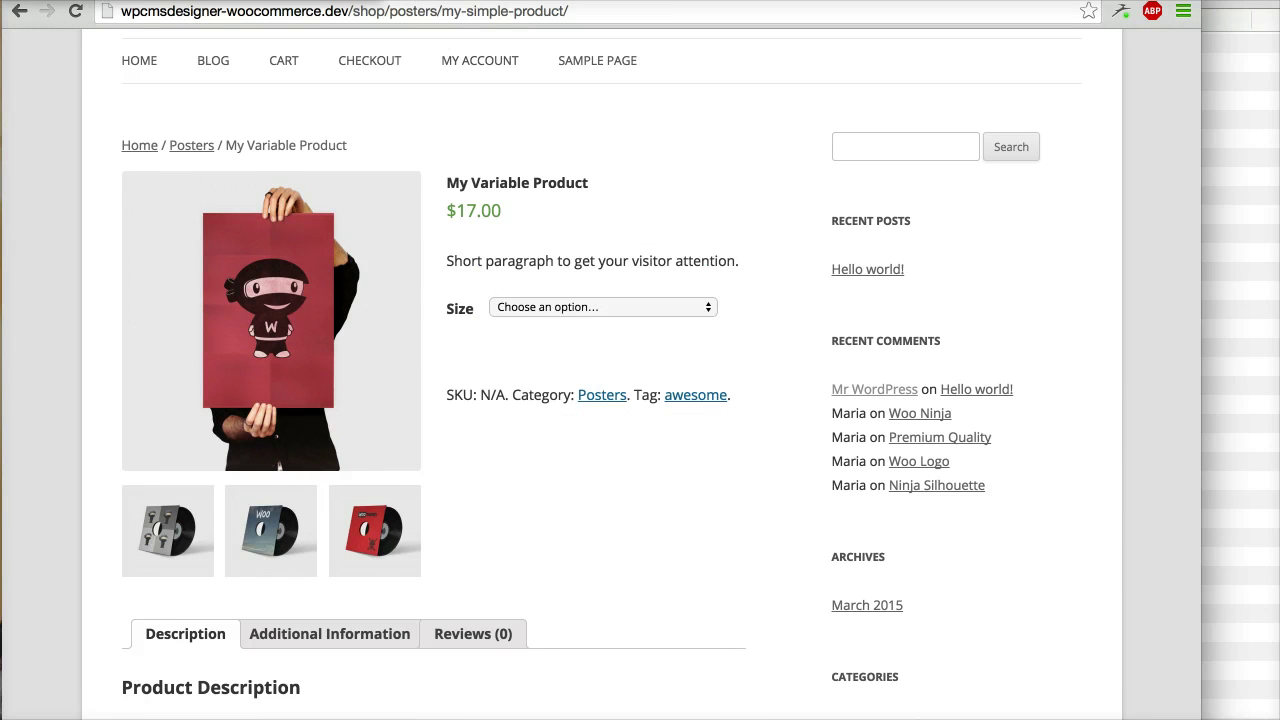
{"action": "key", "text": "ctrl+Tab"}
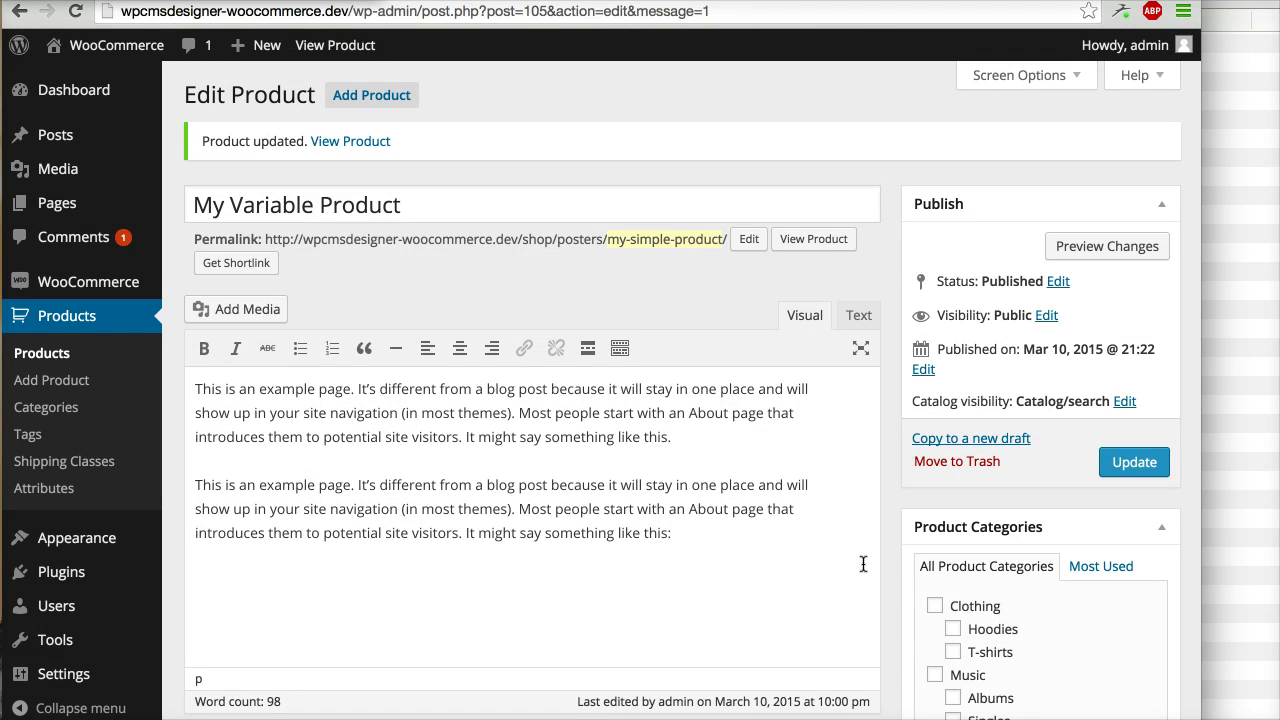
Set the default variation size to Medium, update the product, and reload the storefront.
{"action": "scroll", "coordinate": [891, 586], "scroll_direction": "down", "scroll_amount": 10}
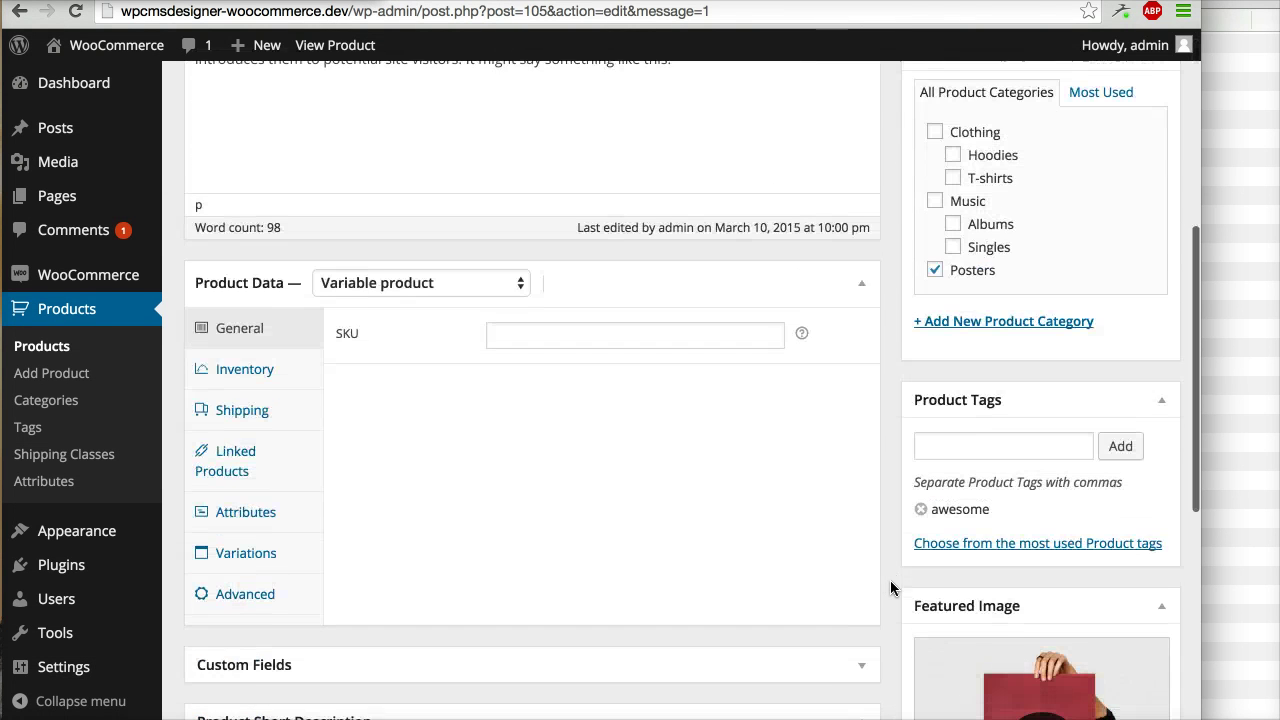
{"action": "scroll", "coordinate": [890, 588], "scroll_direction": "down", "scroll_amount": 1}
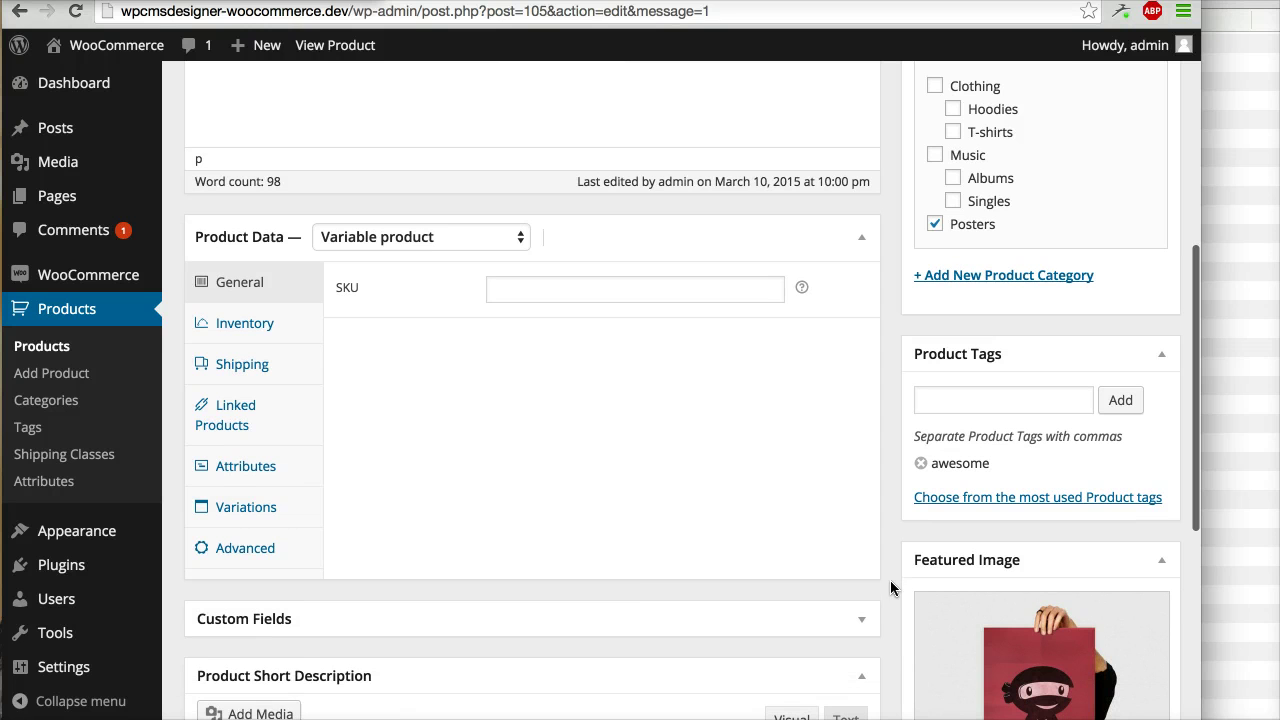
{"action": "left_click", "coordinate": [296, 502]}
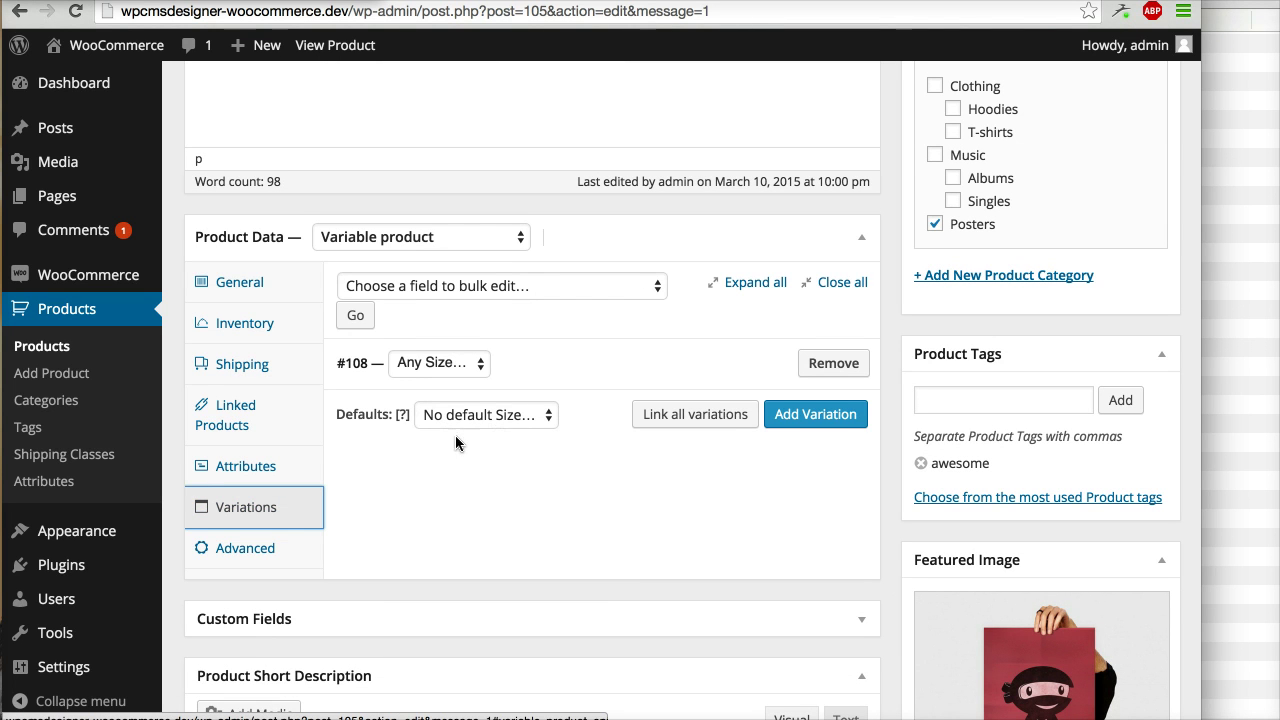
{"action": "left_click", "coordinate": [495, 416]}
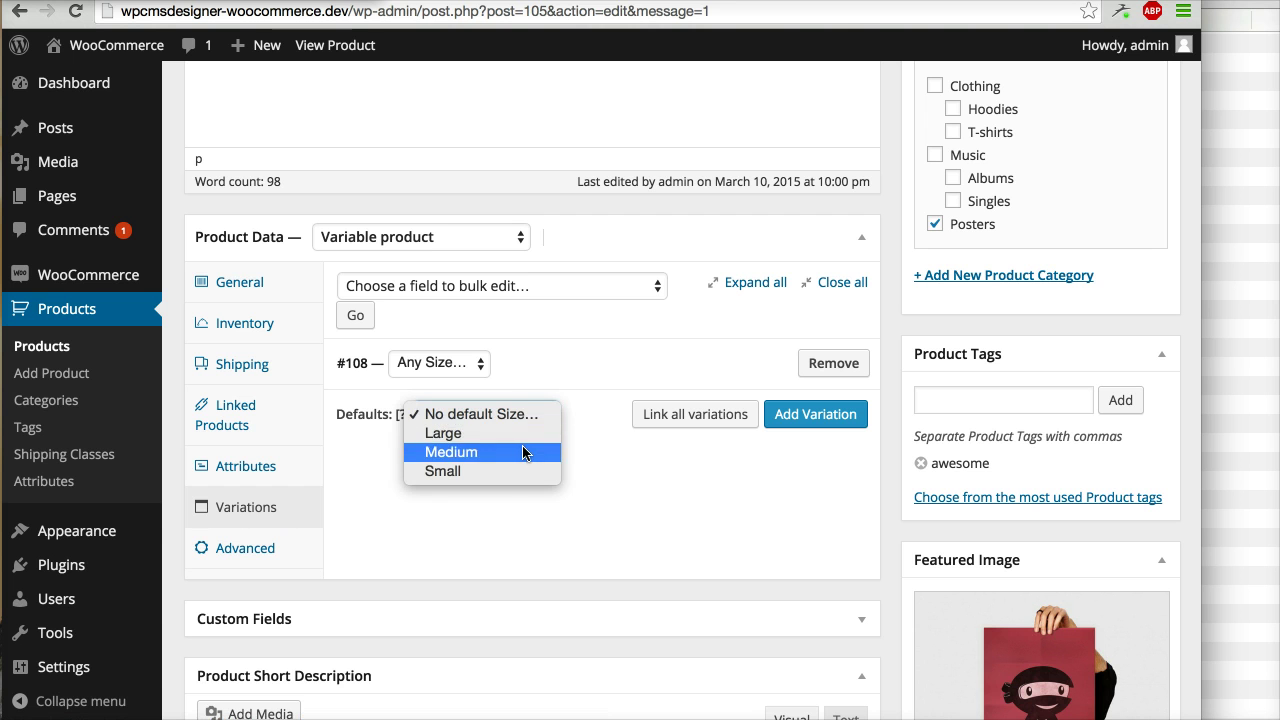
{"action": "left_click", "coordinate": [642, 465]}
{"action": "scroll", "coordinate": [644, 467], "scroll_direction": "up", "scroll_amount": 10}
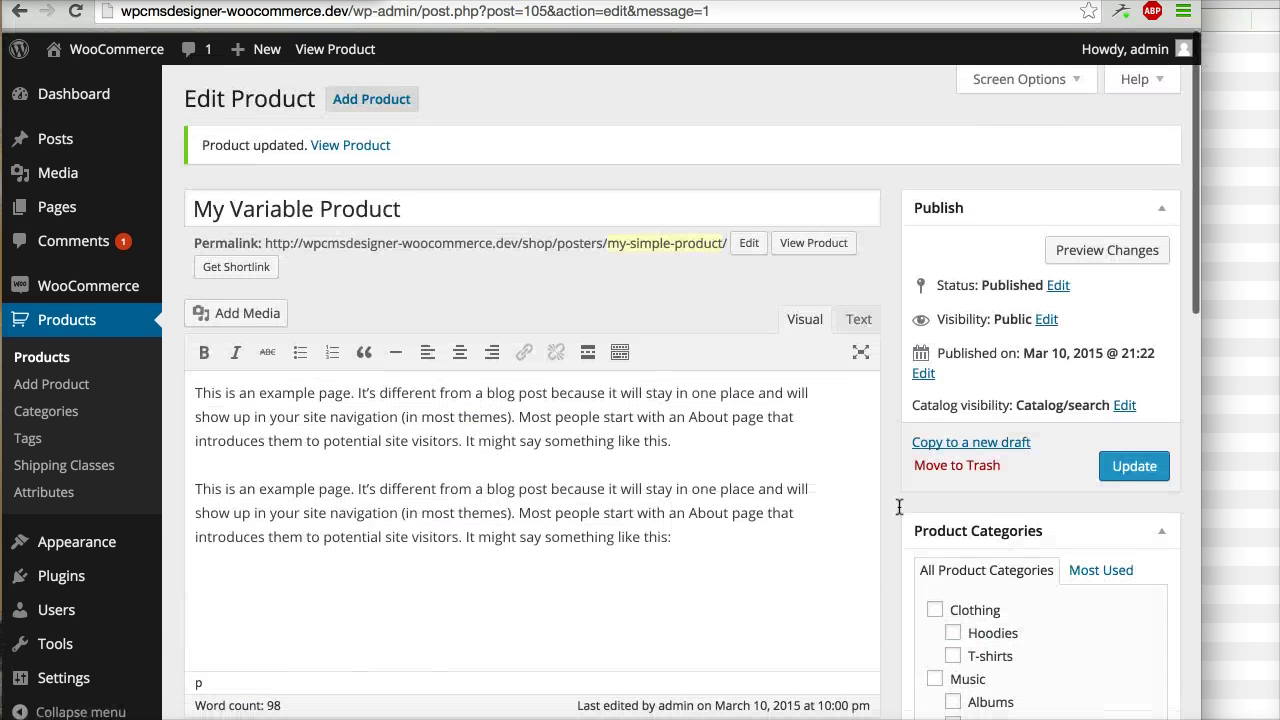
{"action": "left_click", "coordinate": [1126, 466]}
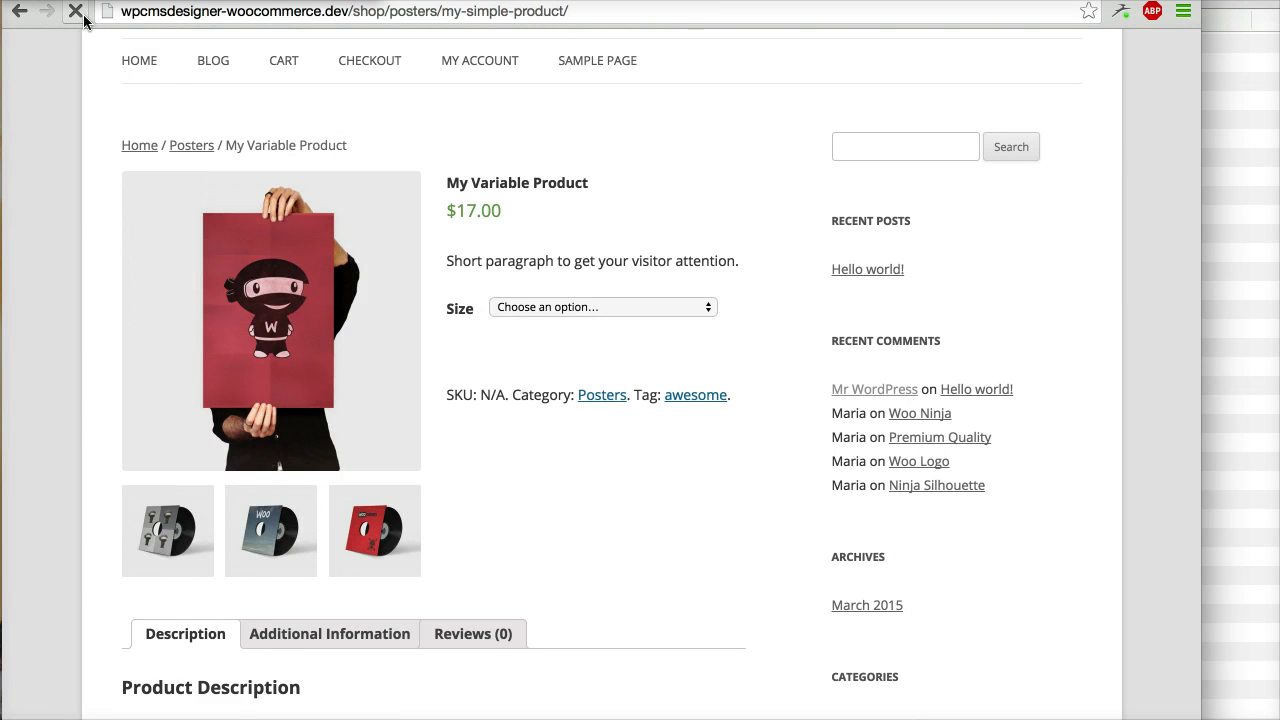
{"action": "left_click", "coordinate": [77, 13]}
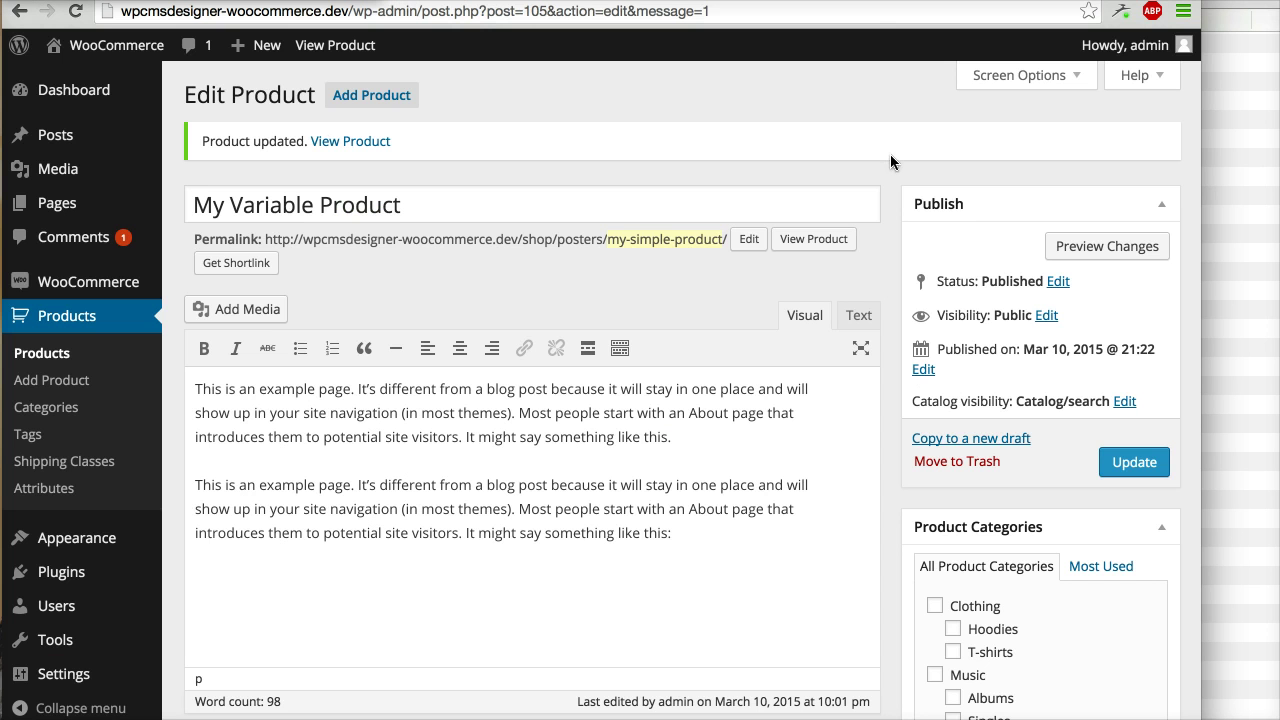
Remove the Any Size variation #108 and confirm the deletion.
{"action": "scroll", "coordinate": [890, 236], "scroll_direction": "down", "scroll_amount": 5}
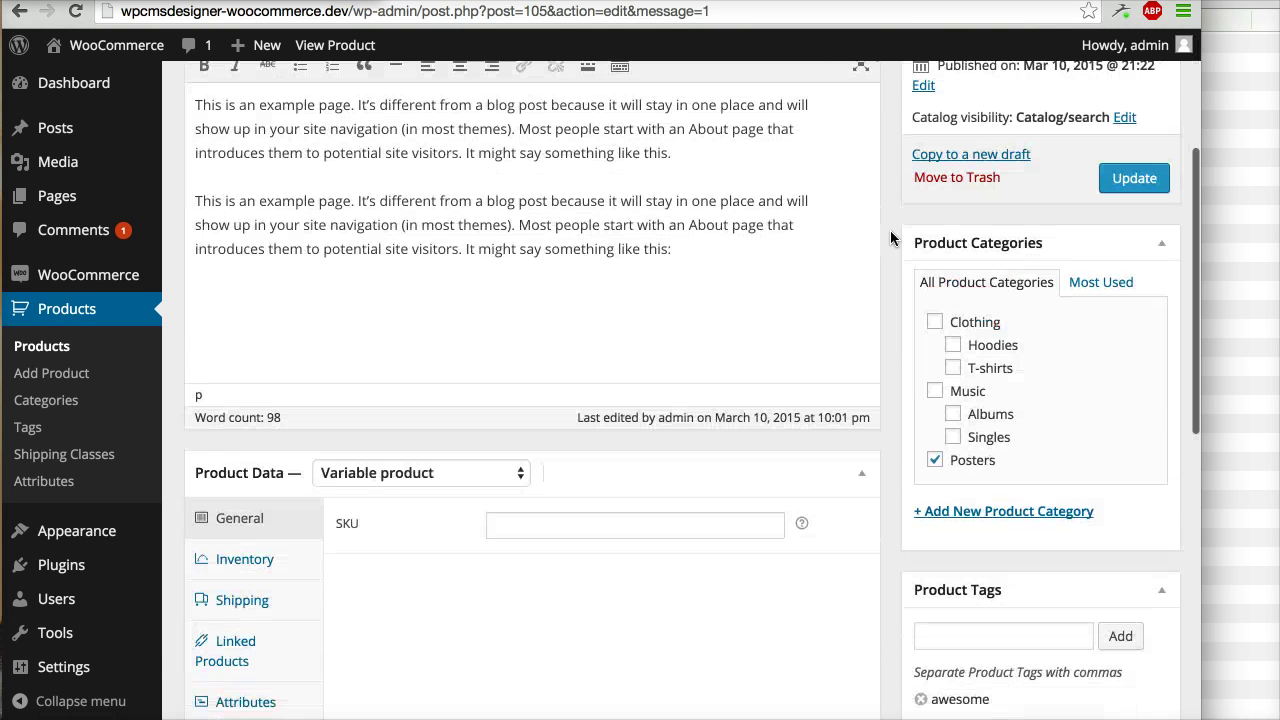
{"action": "scroll", "coordinate": [890, 237], "scroll_direction": "down", "scroll_amount": 2}
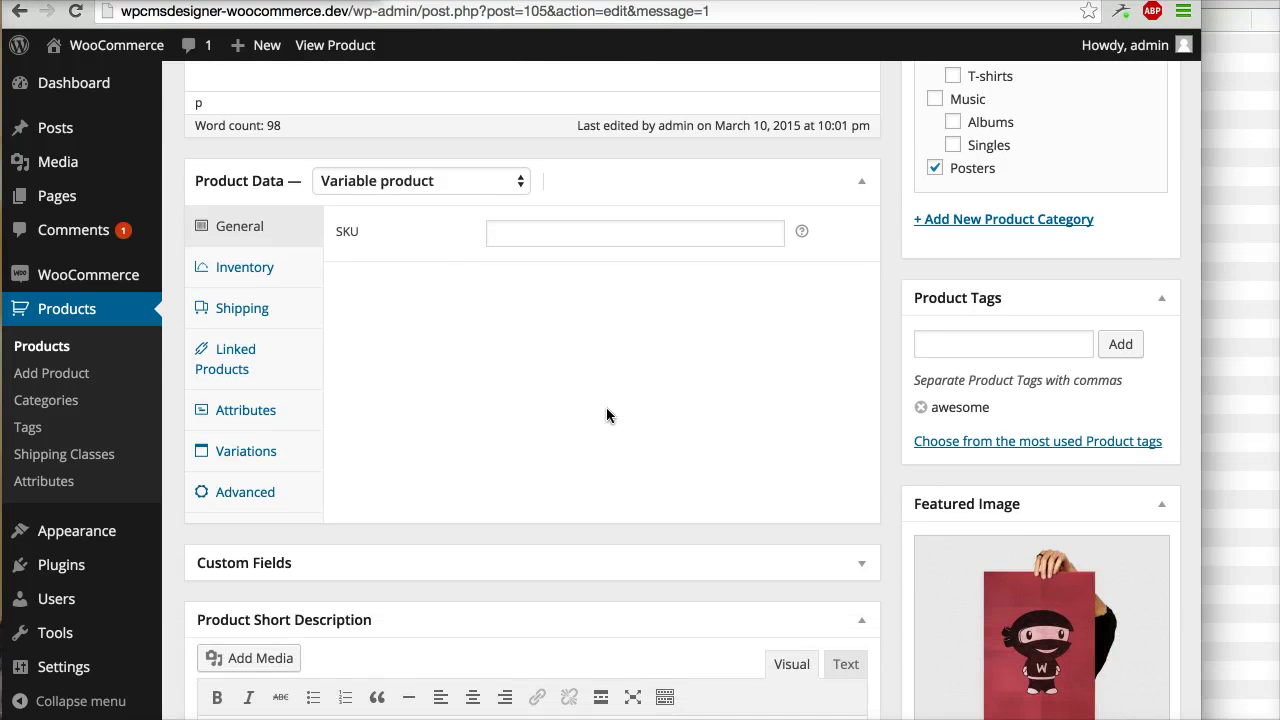
{"action": "left_click", "coordinate": [293, 452]}
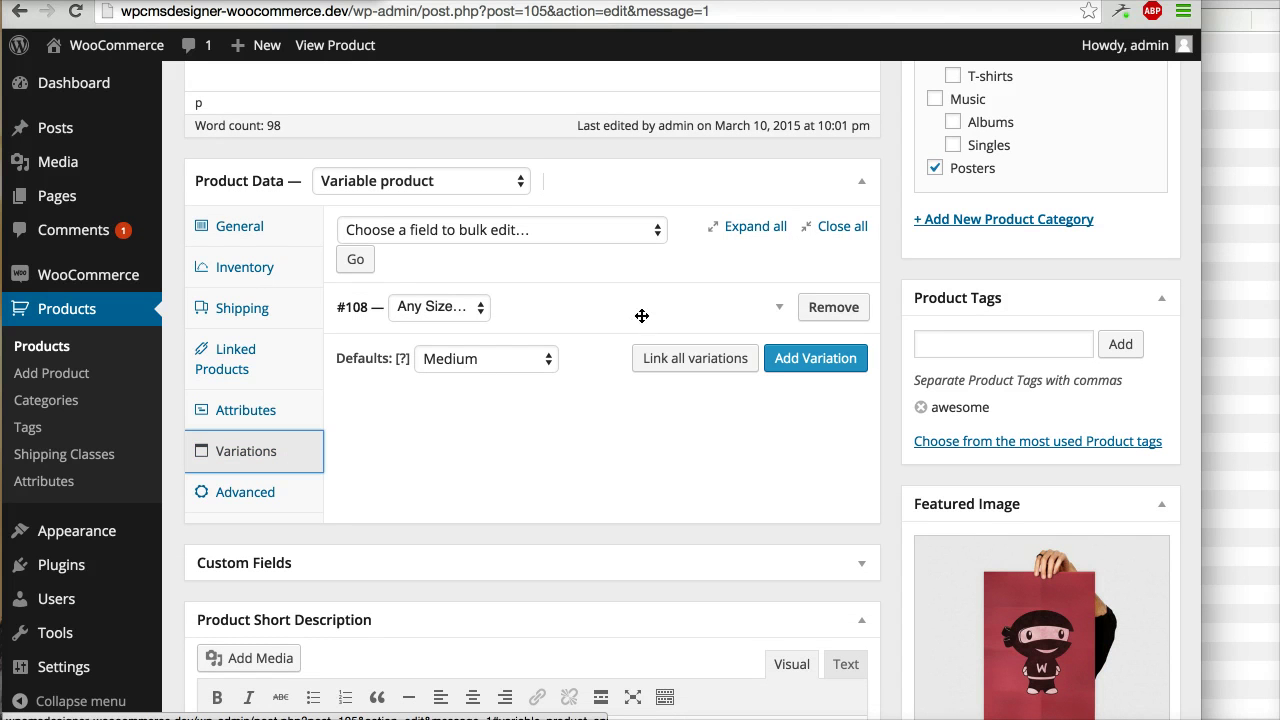
{"action": "left_click", "coordinate": [818, 317]}
{"action": "key", "text": "Return"}
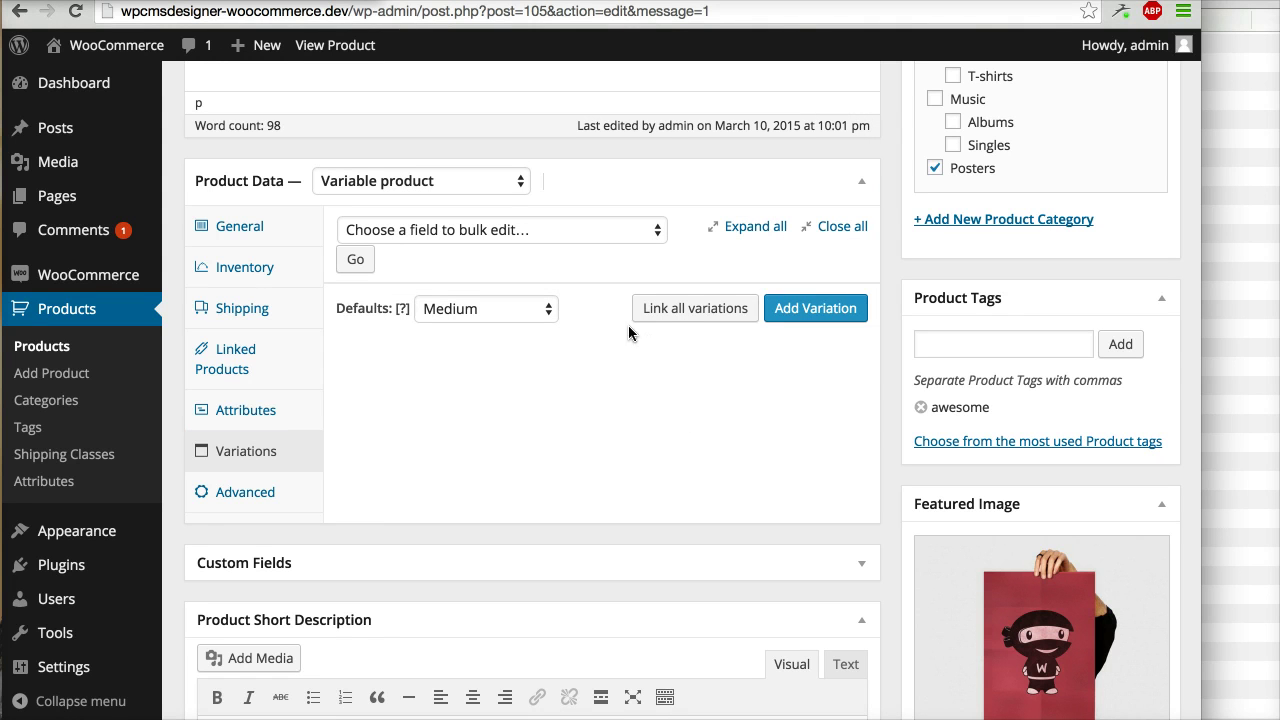
Link all variations to create Small #109, Medium #110 and Large #111, then reload.
{"action": "left_click", "coordinate": [687, 318]}
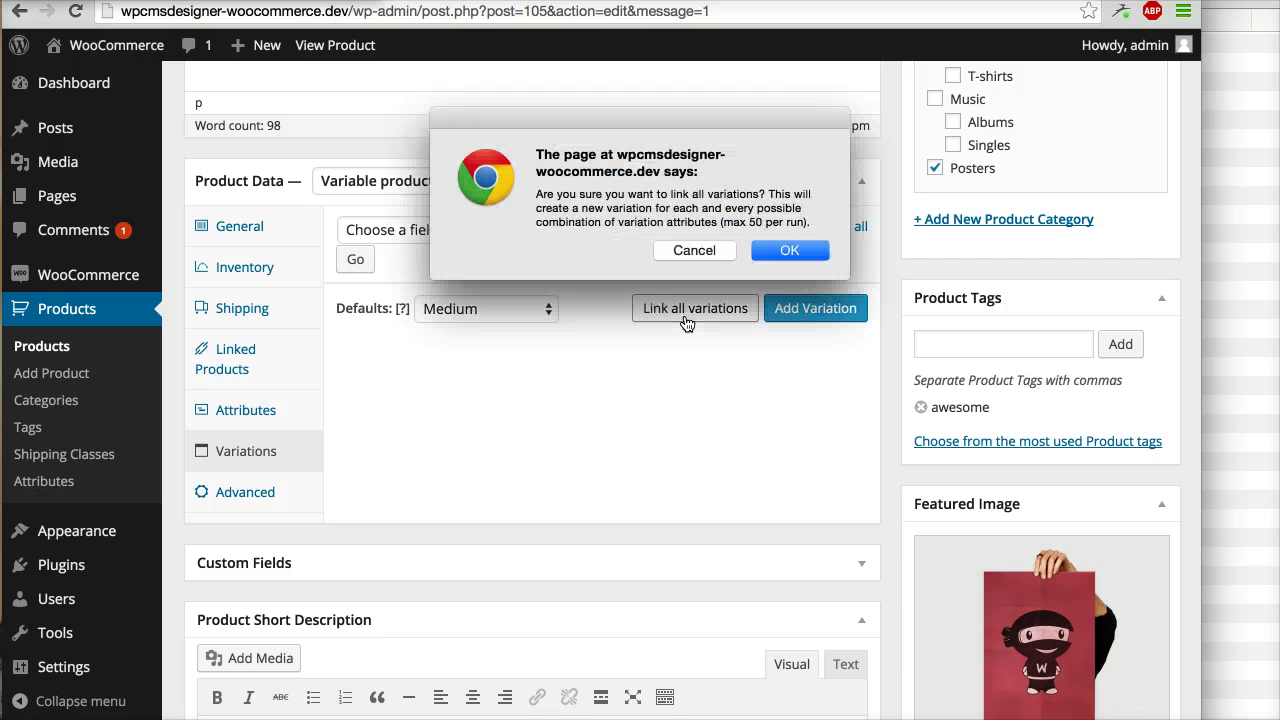
{"action": "left_click", "coordinate": [772, 250]}
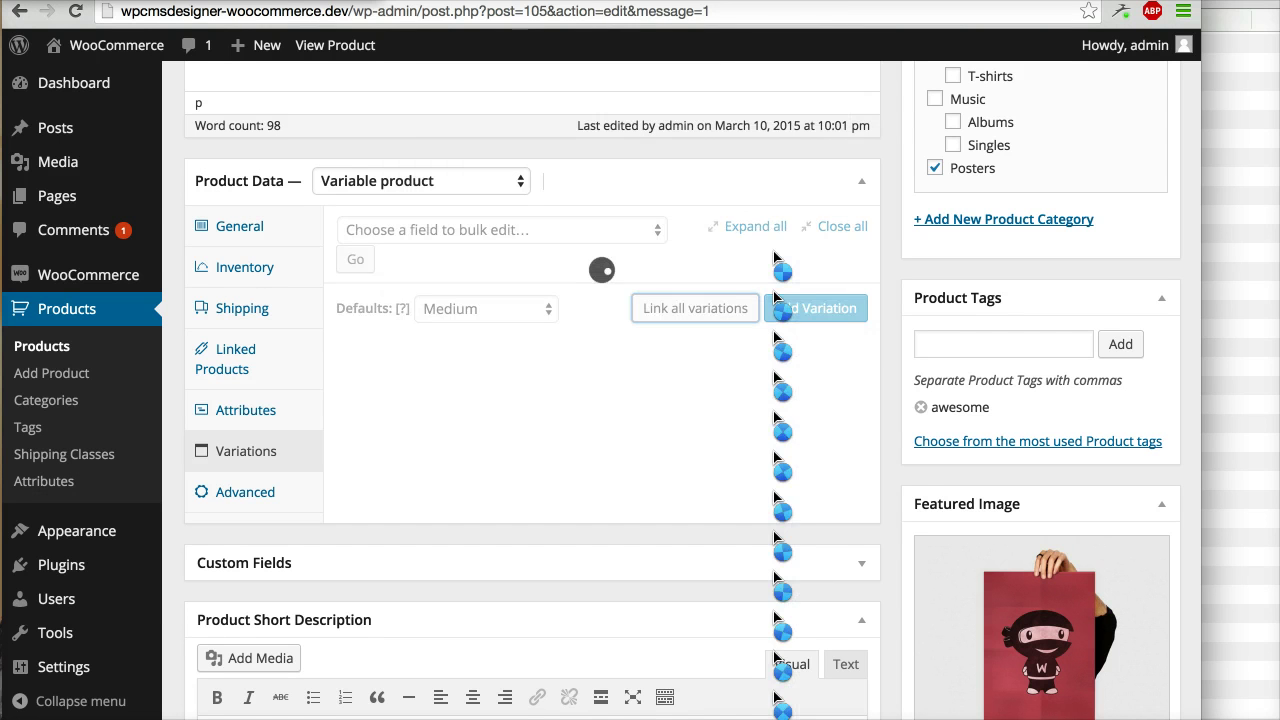
{"action": "left_click", "coordinate": [820, 257]}
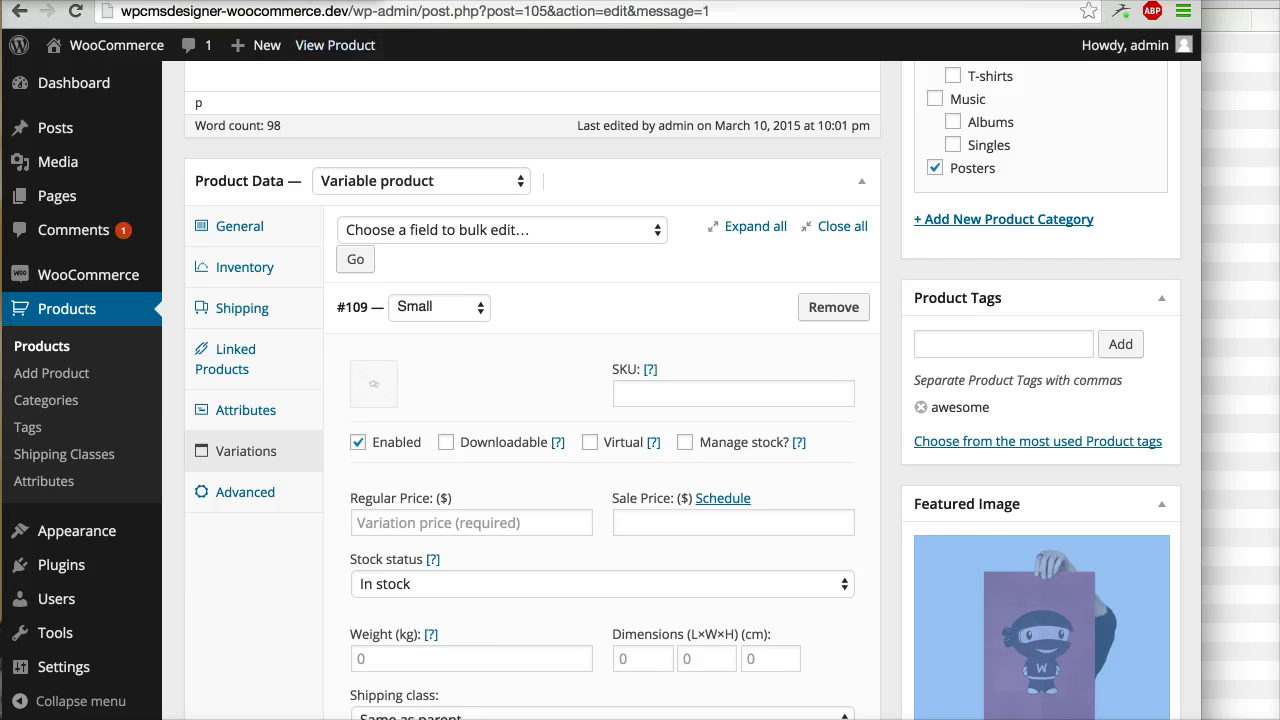
{"action": "left_click", "coordinate": [684, 301]}
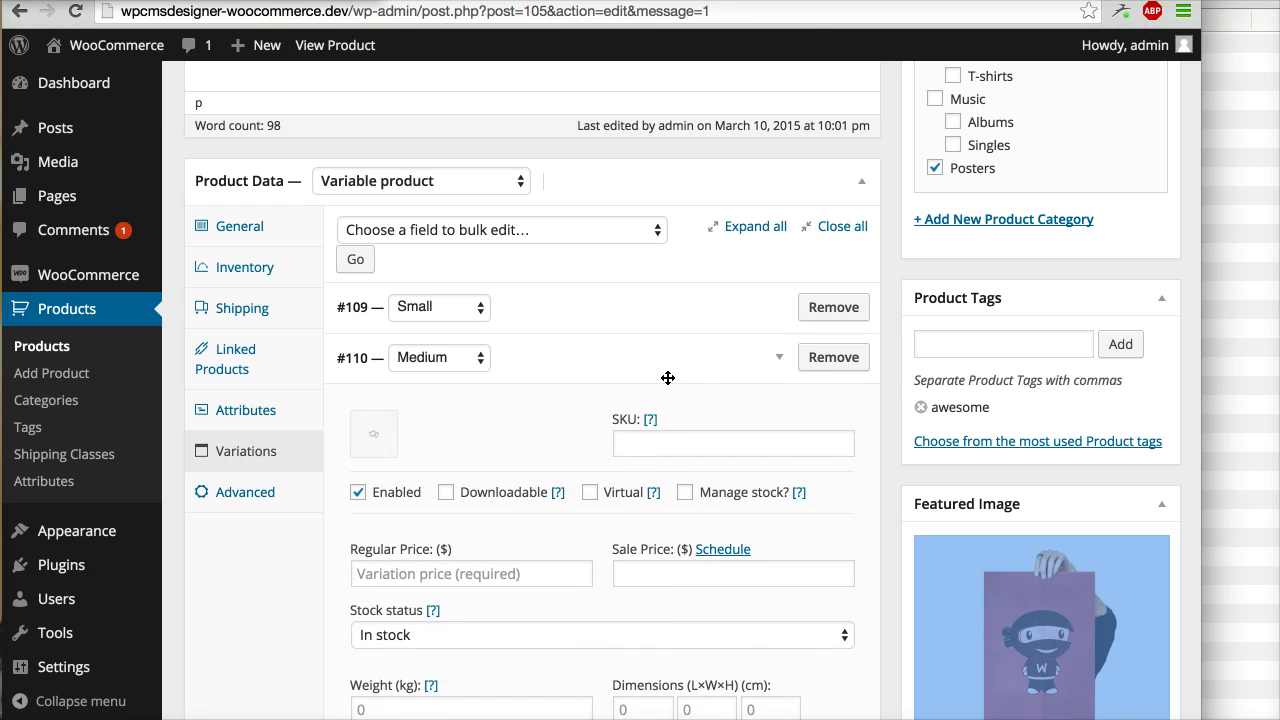
{"action": "left_click", "coordinate": [668, 378]}
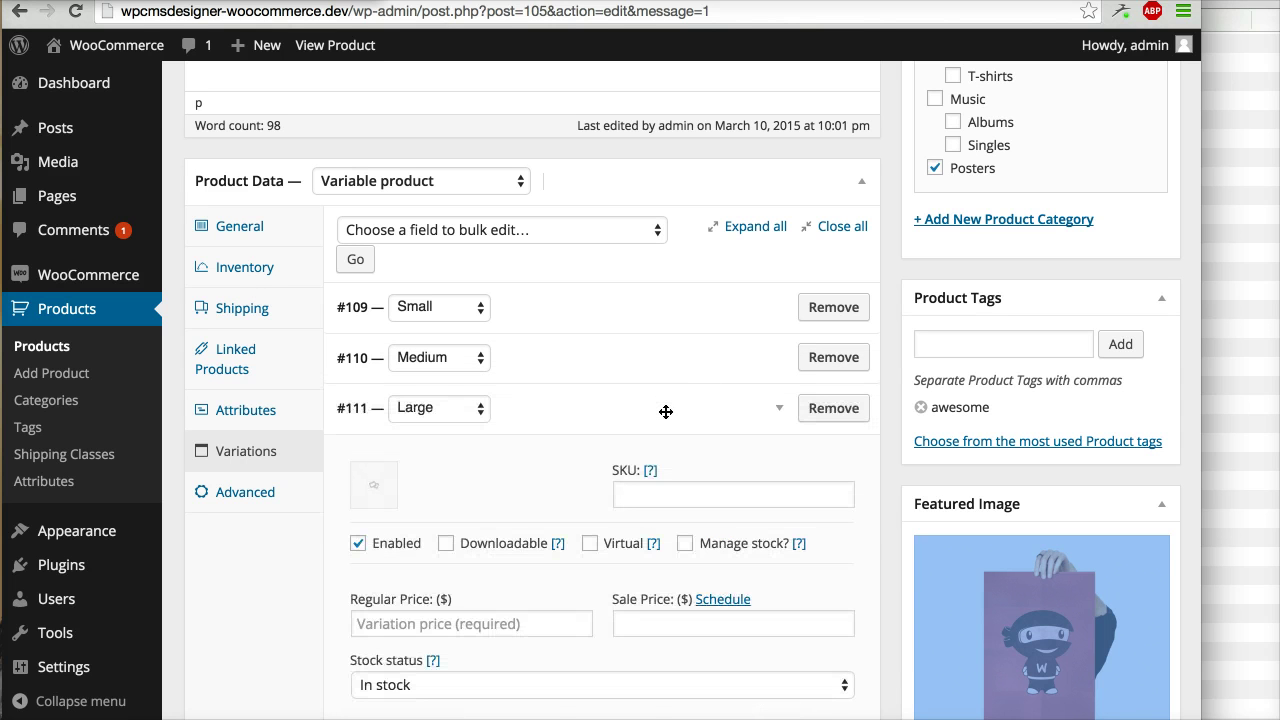
{"action": "left_click", "coordinate": [666, 412]}
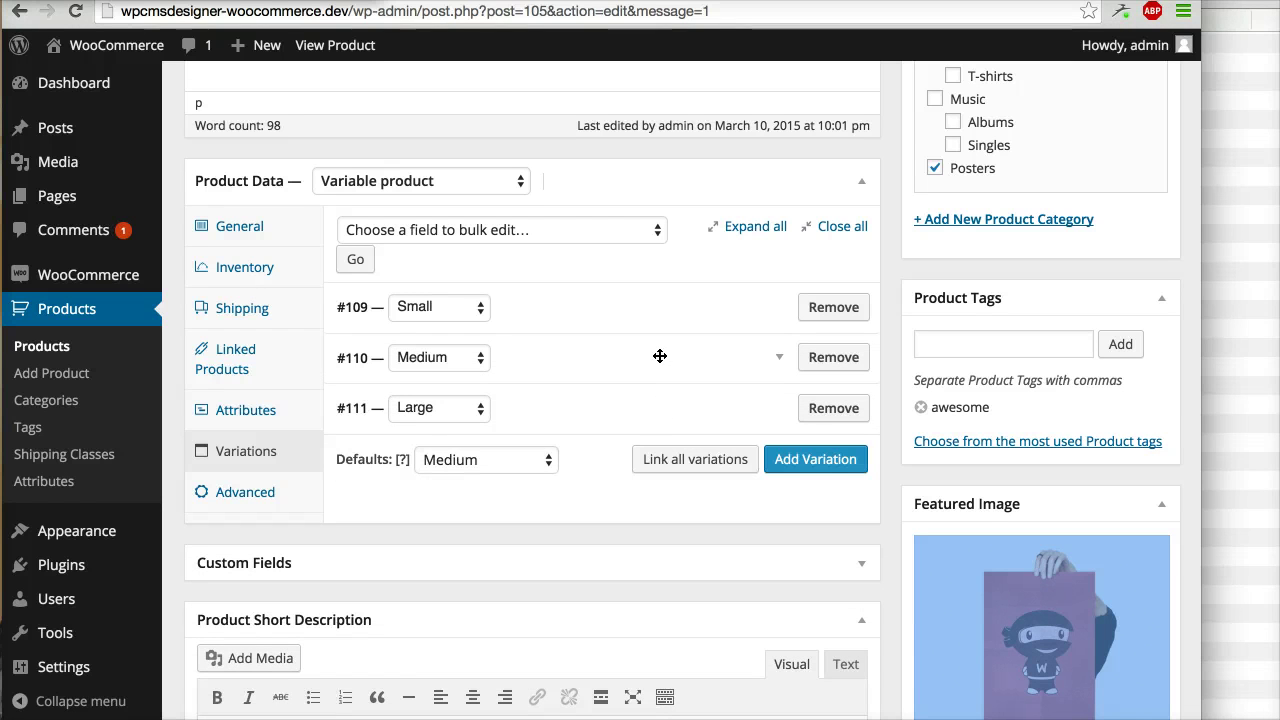
{"action": "left_click", "coordinate": [654, 318]}
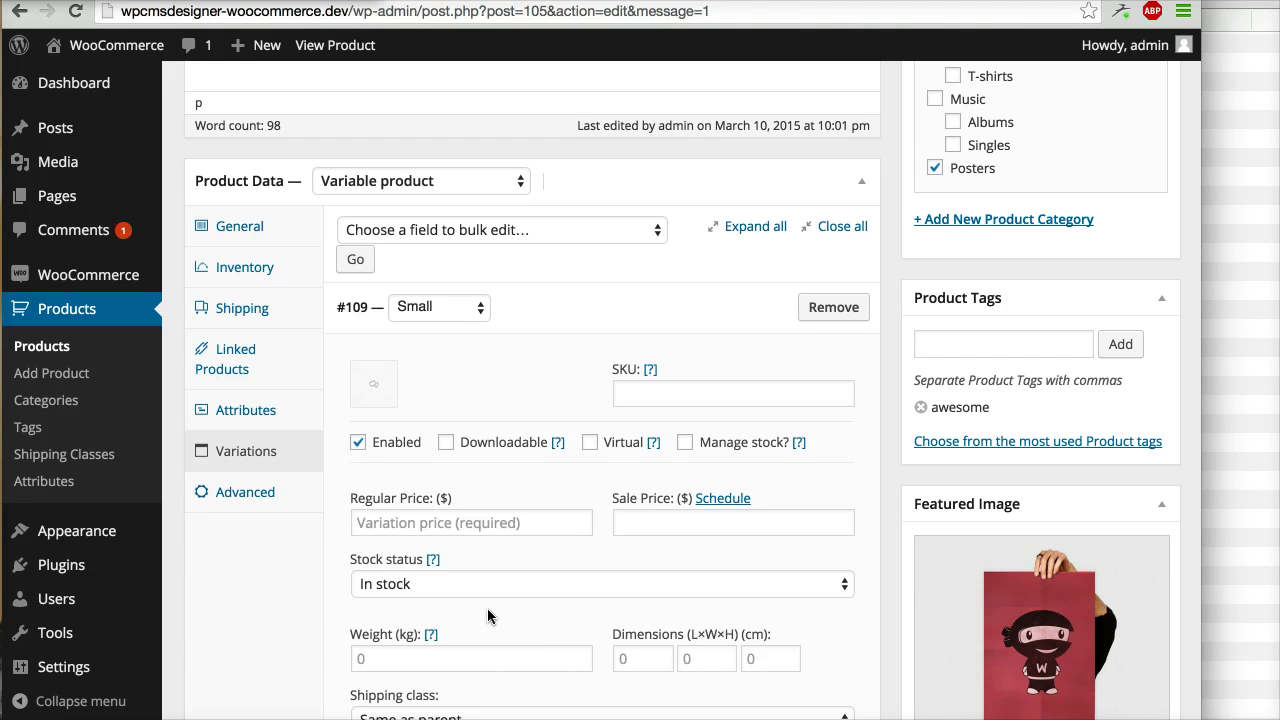
{"action": "key", "text": "super+r"}
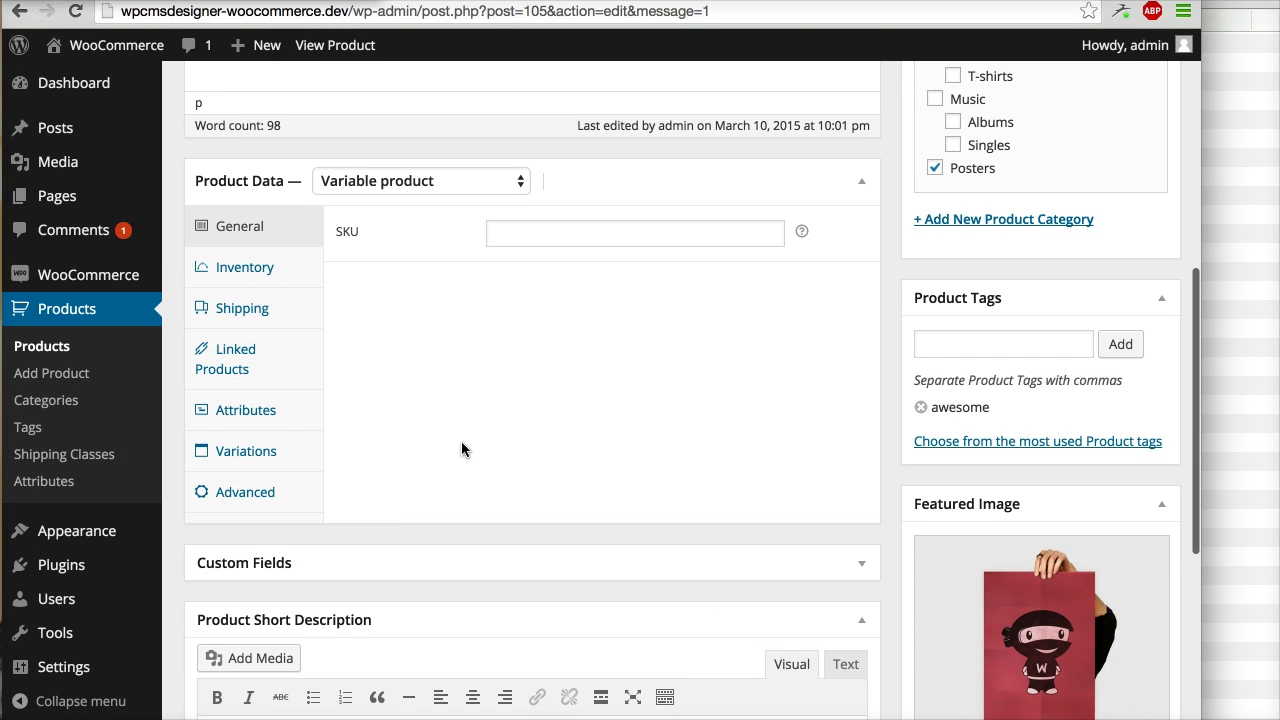
Give the Small variation a regular price of 17 and Medium 18.
{"action": "left_click", "coordinate": [286, 451]}
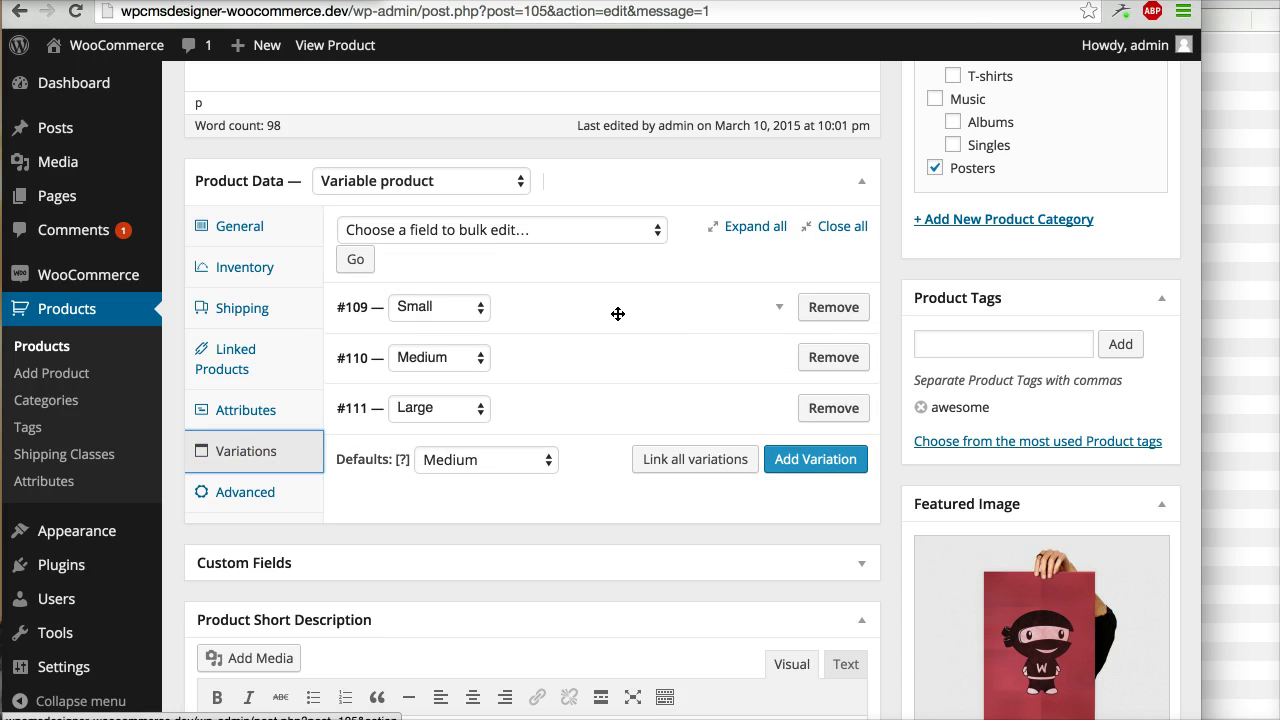
{"action": "left_click", "coordinate": [756, 316]}
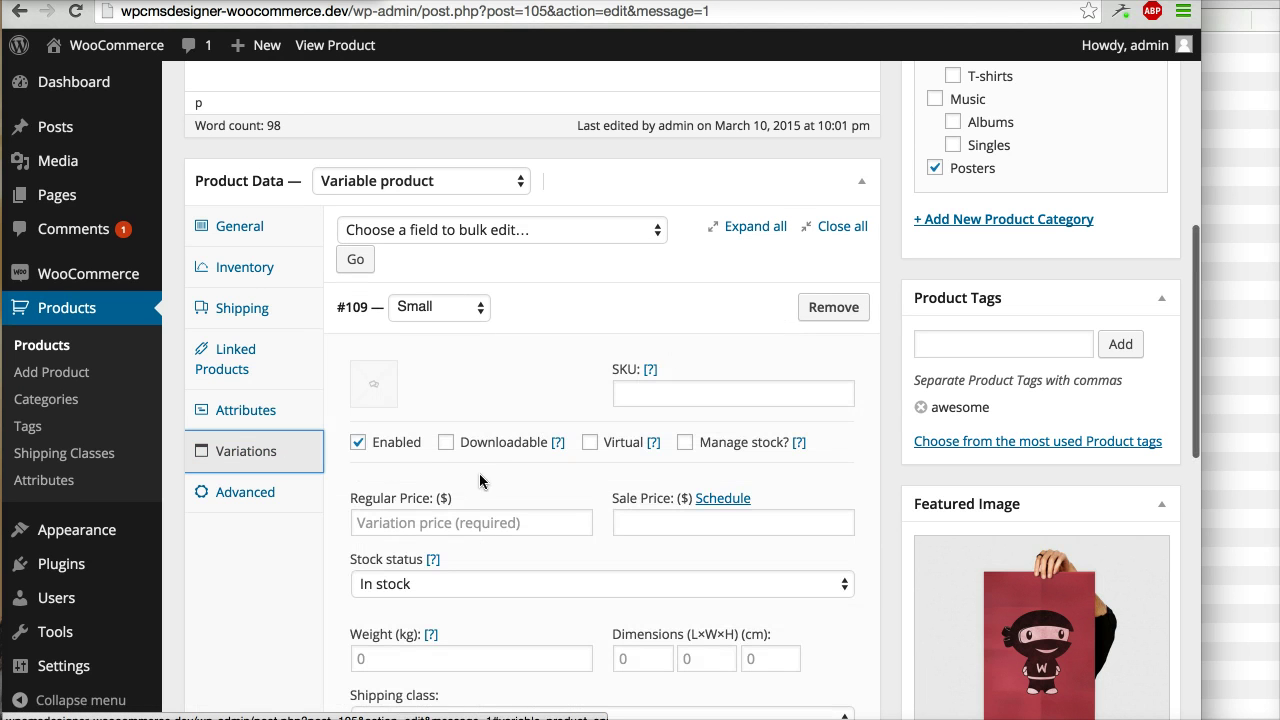
{"action": "left_click", "coordinate": [451, 517]}
{"action": "type", "text": "17"}
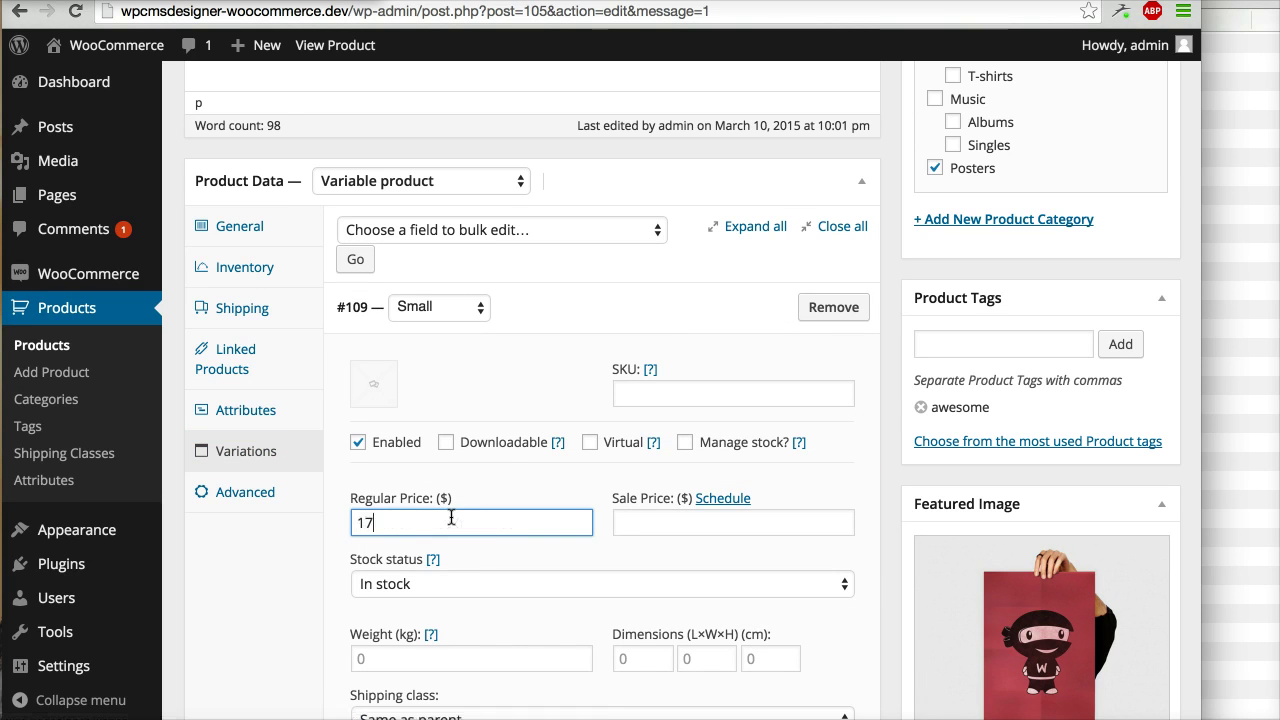
{"action": "left_click", "coordinate": [592, 302]}
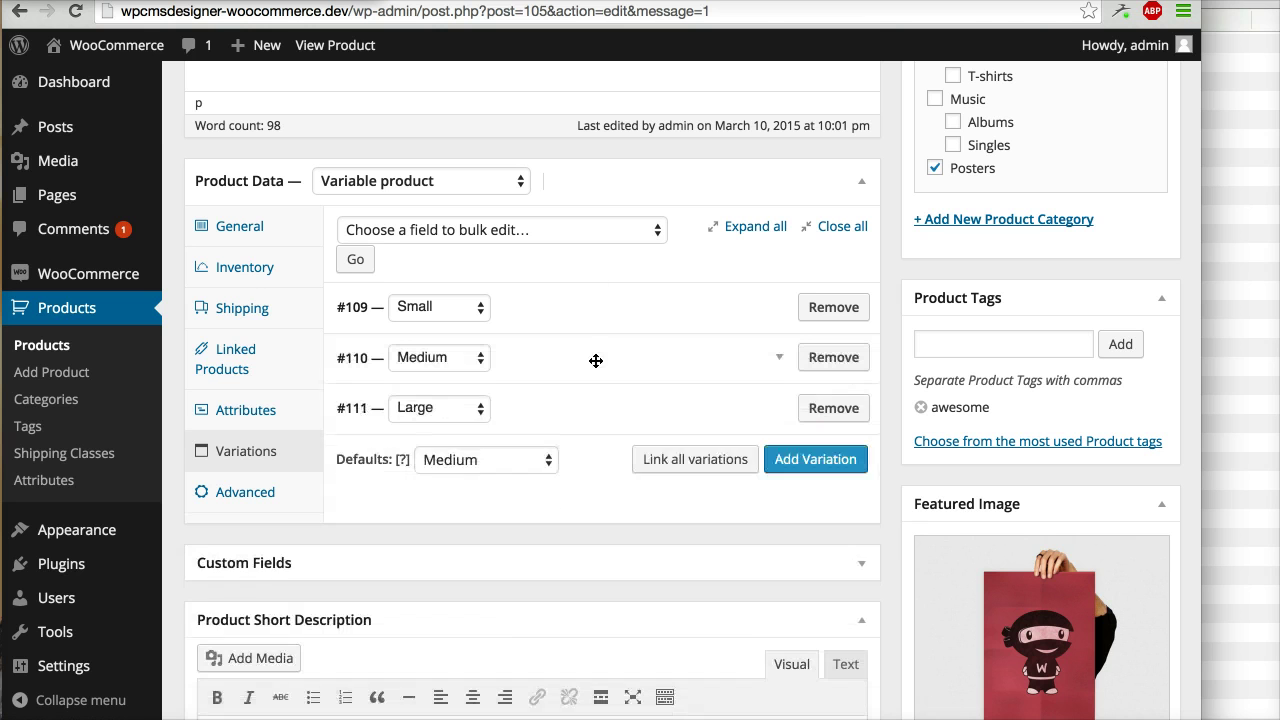
{"action": "left_click", "coordinate": [625, 362]}
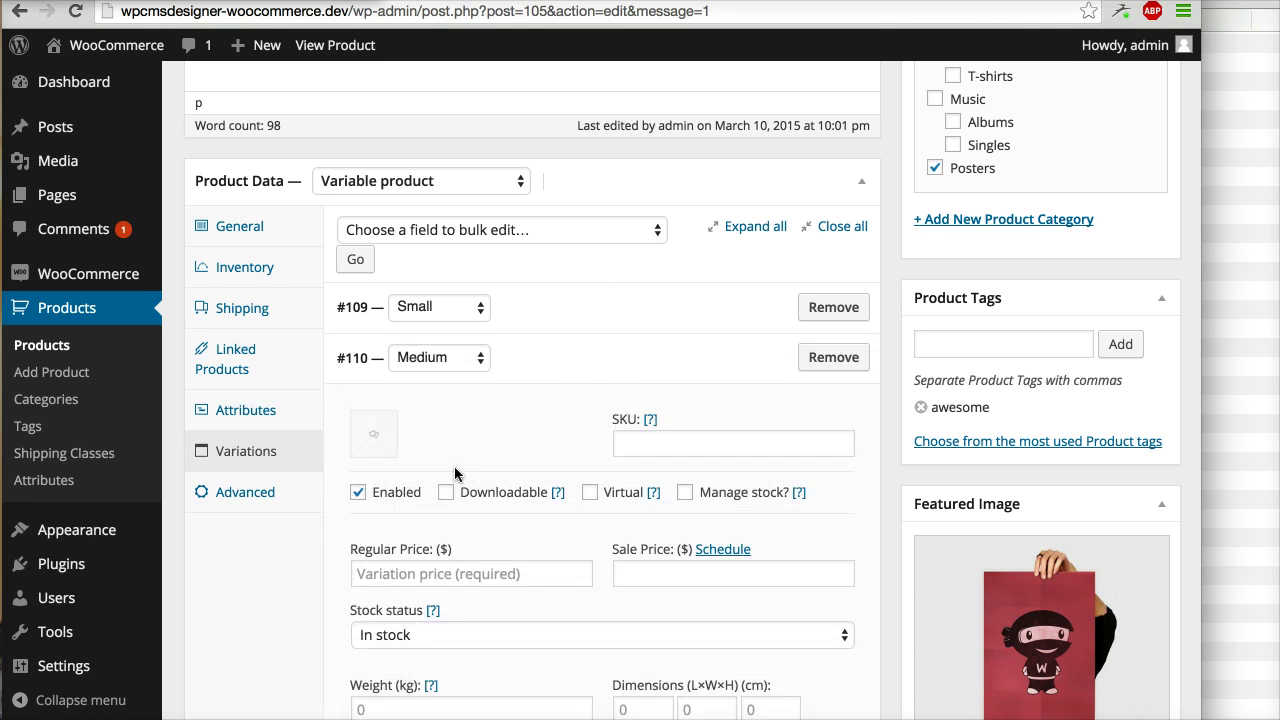
{"action": "left_click", "coordinate": [476, 576]}
{"action": "type", "text": "18"}
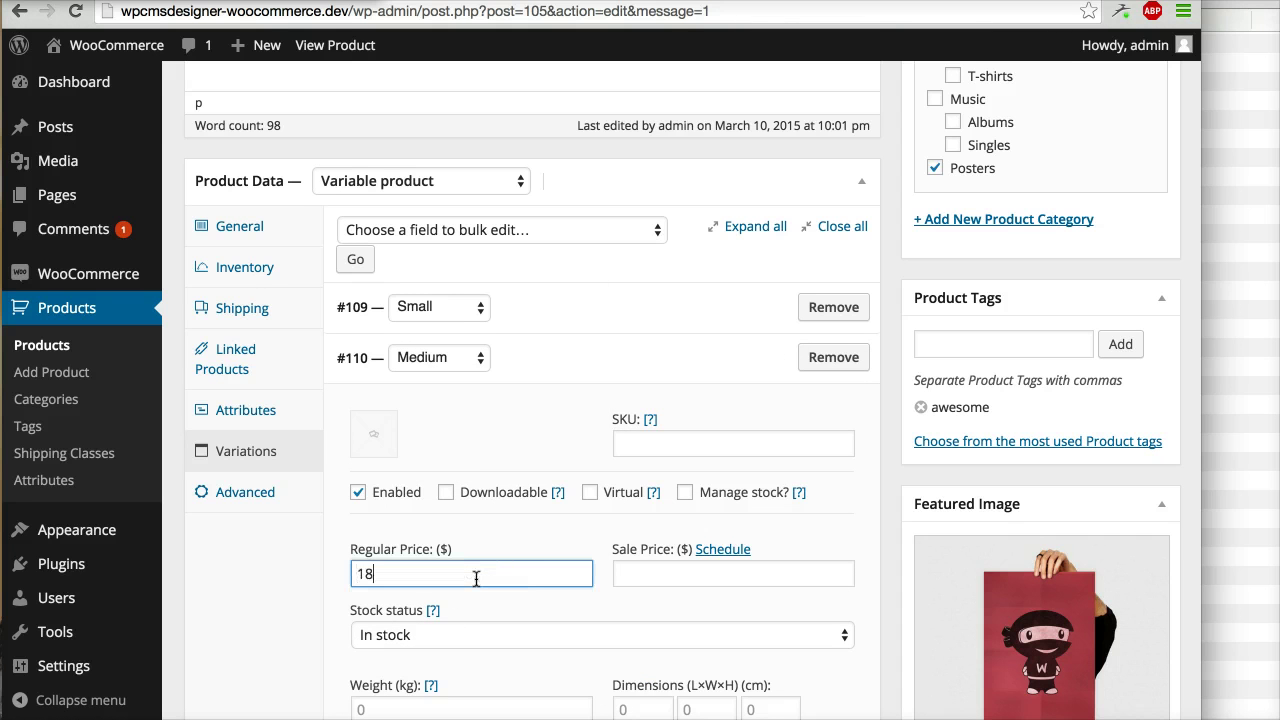
{"action": "left_click", "coordinate": [629, 351]}
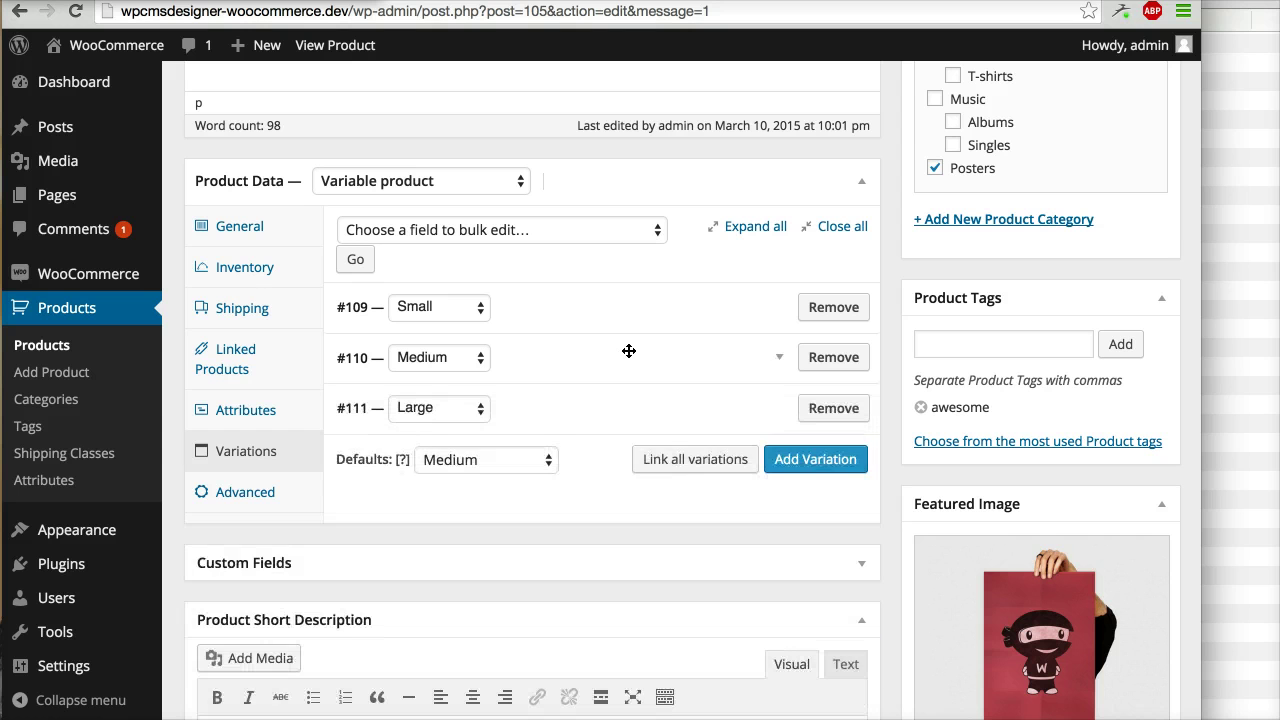
Give the Large variation a regular price of 19 and update the product.
{"action": "left_click", "coordinate": [616, 418]}
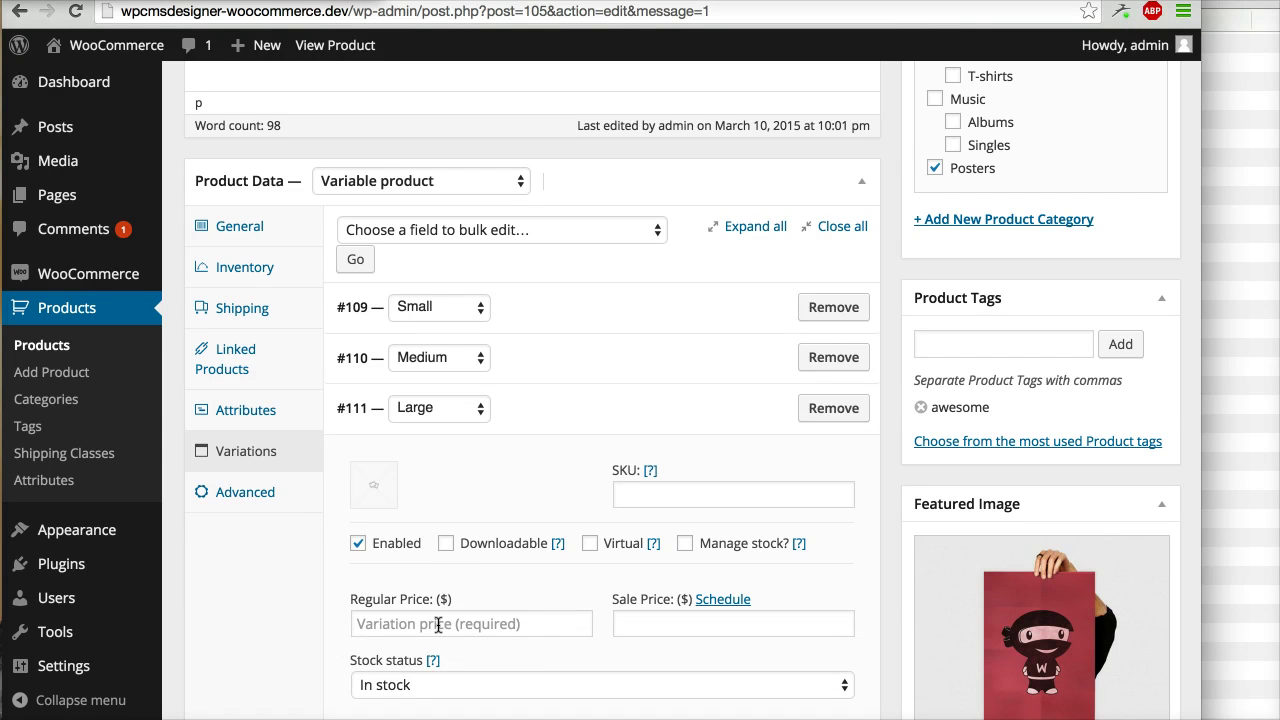
{"action": "left_click", "coordinate": [438, 624]}
{"action": "type", "text": "19"}
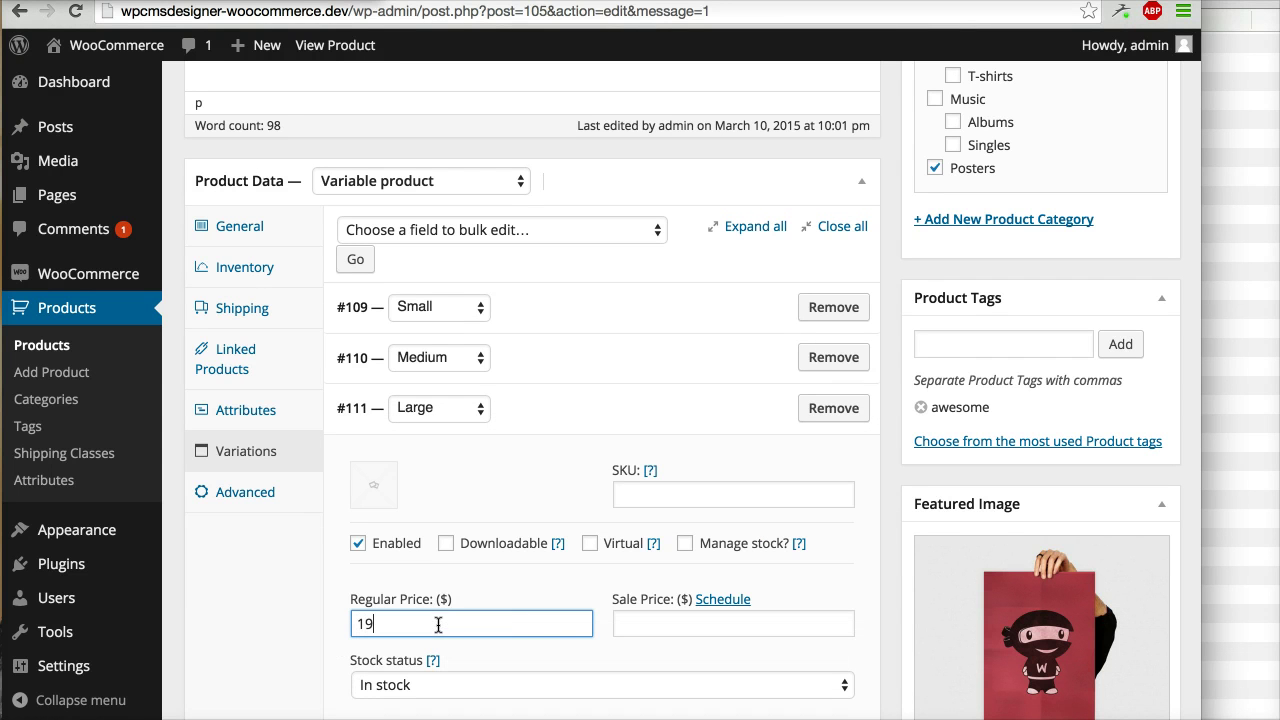
{"action": "left_click", "coordinate": [638, 420]}
{"action": "scroll", "coordinate": [900, 430], "scroll_direction": "up", "scroll_amount": 10}
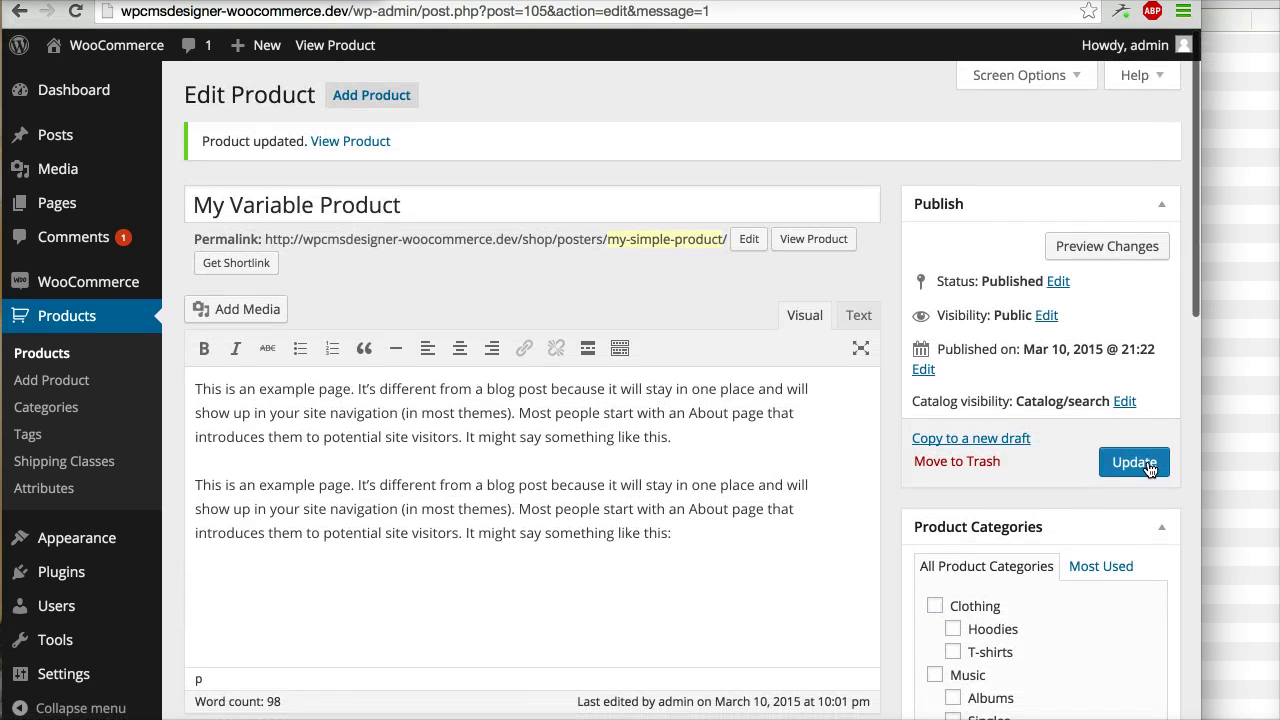
{"action": "left_click", "coordinate": [1136, 463]}
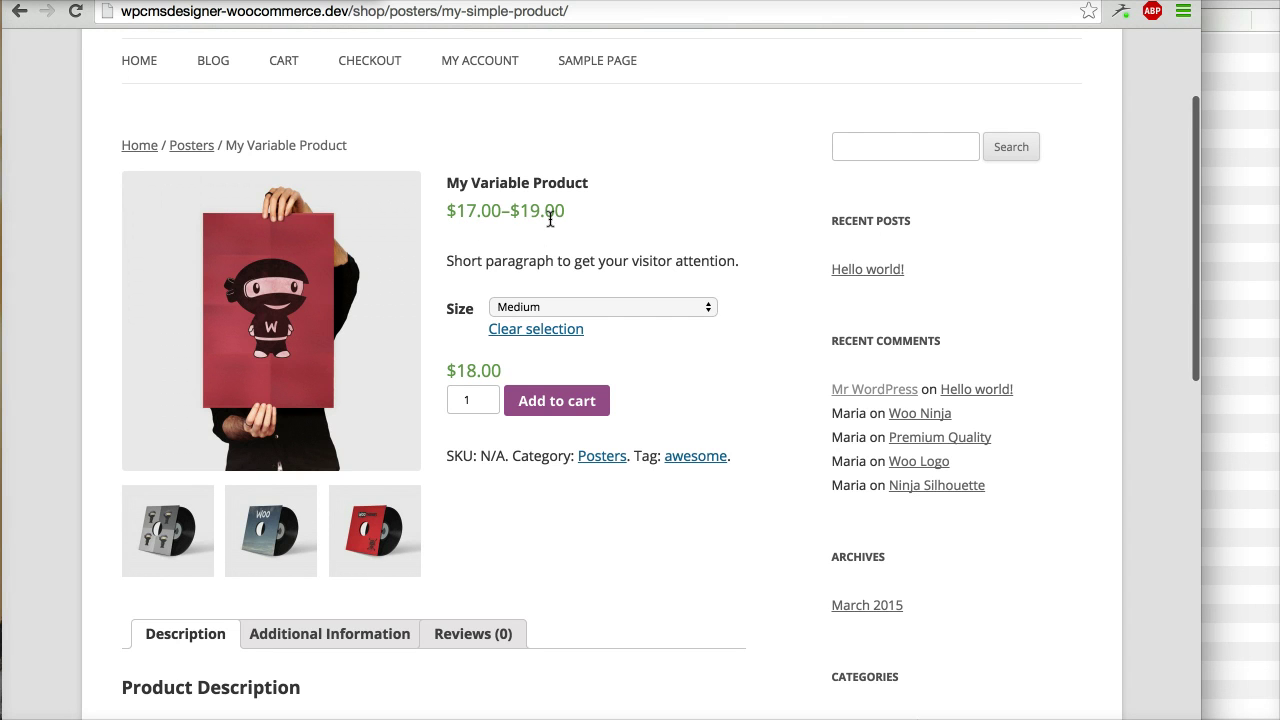
{"action": "left_click", "coordinate": [607, 310]}
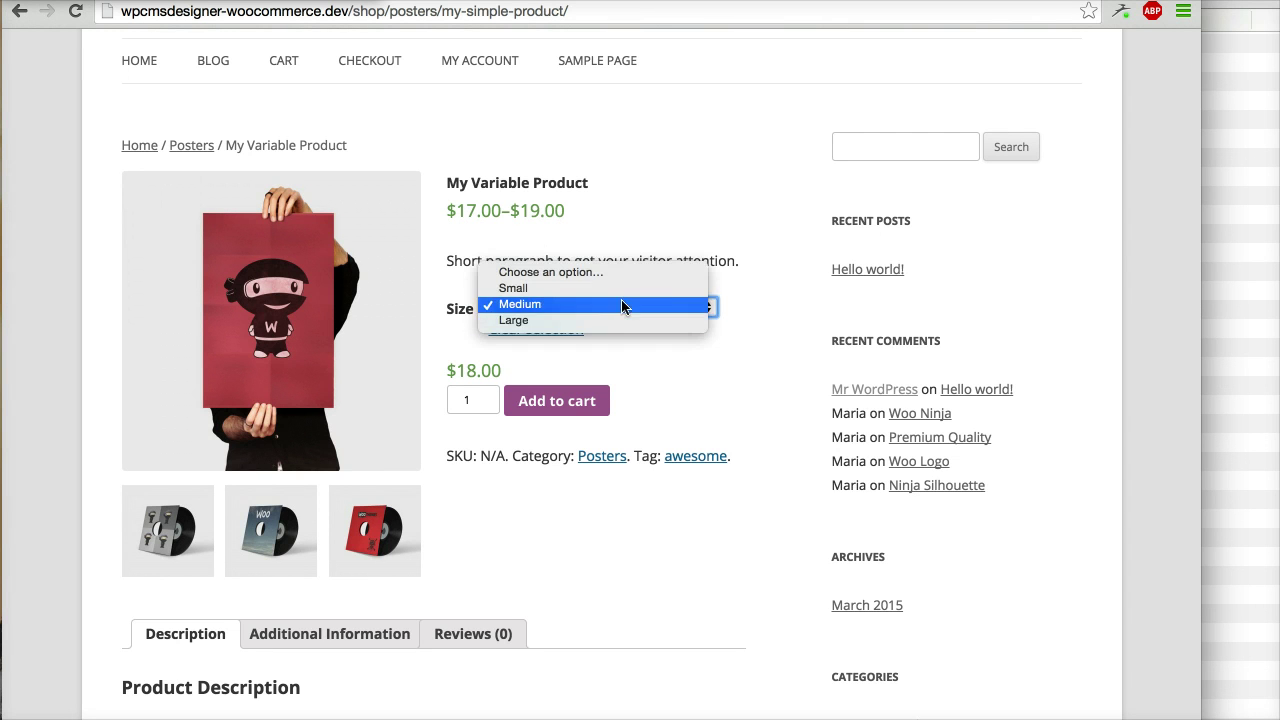
{"action": "left_click", "coordinate": [622, 292]}
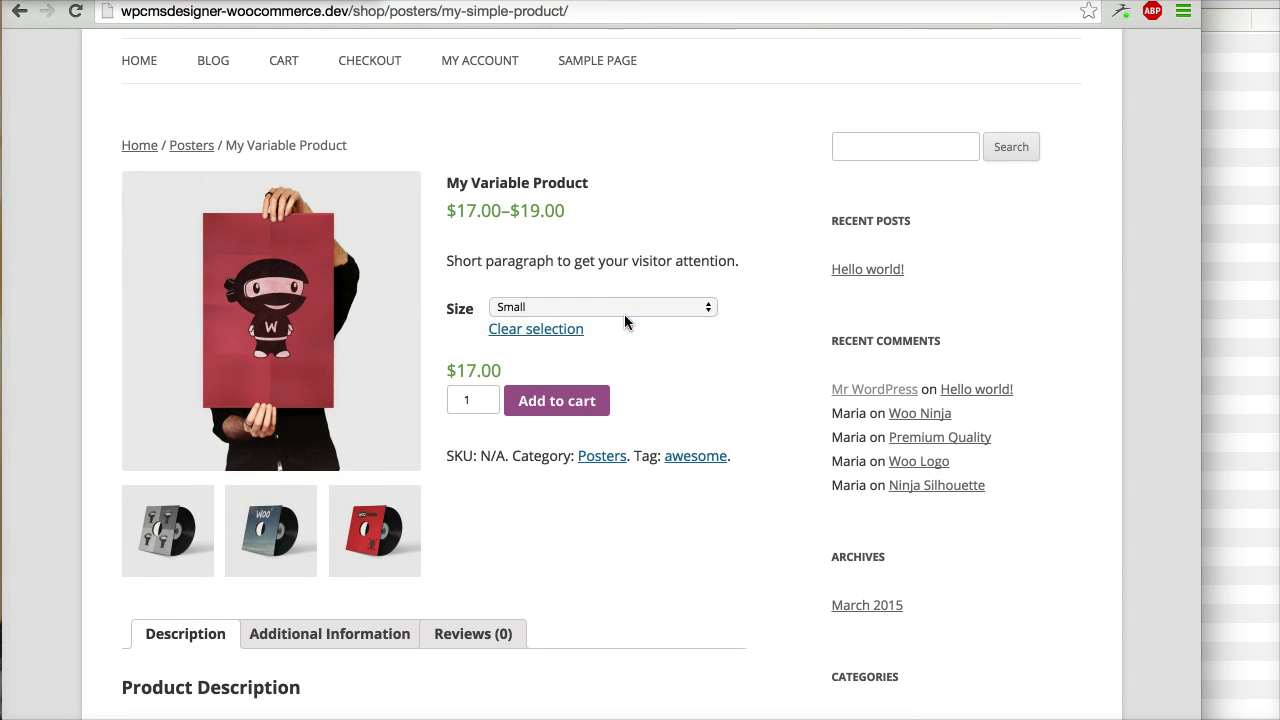
{"action": "left_click", "coordinate": [624, 312]}
{"action": "left_click", "coordinate": [634, 341]}
{"action": "left_click", "coordinate": [638, 303]}
{"action": "left_click", "coordinate": [597, 287]}
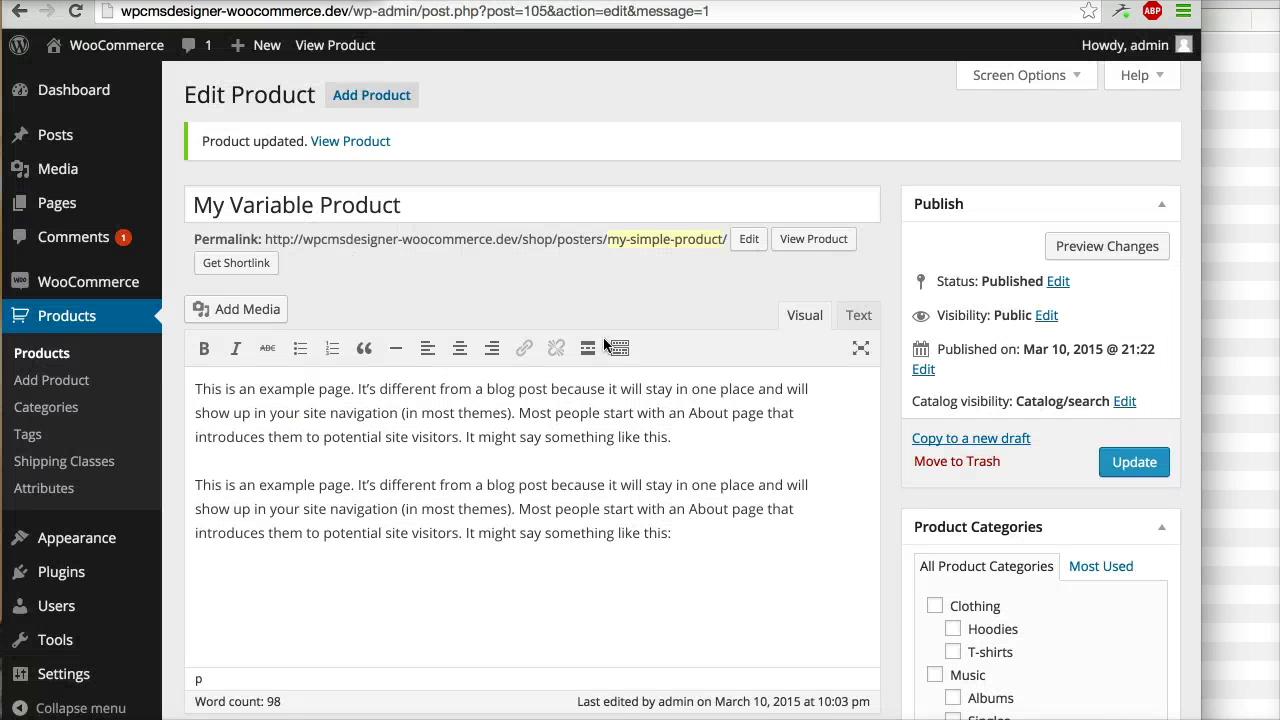
Enable the Color attribute (Black, White) for variations and save the attributes.
{"action": "scroll", "coordinate": [681, 325], "scroll_direction": "down", "scroll_amount": 5}
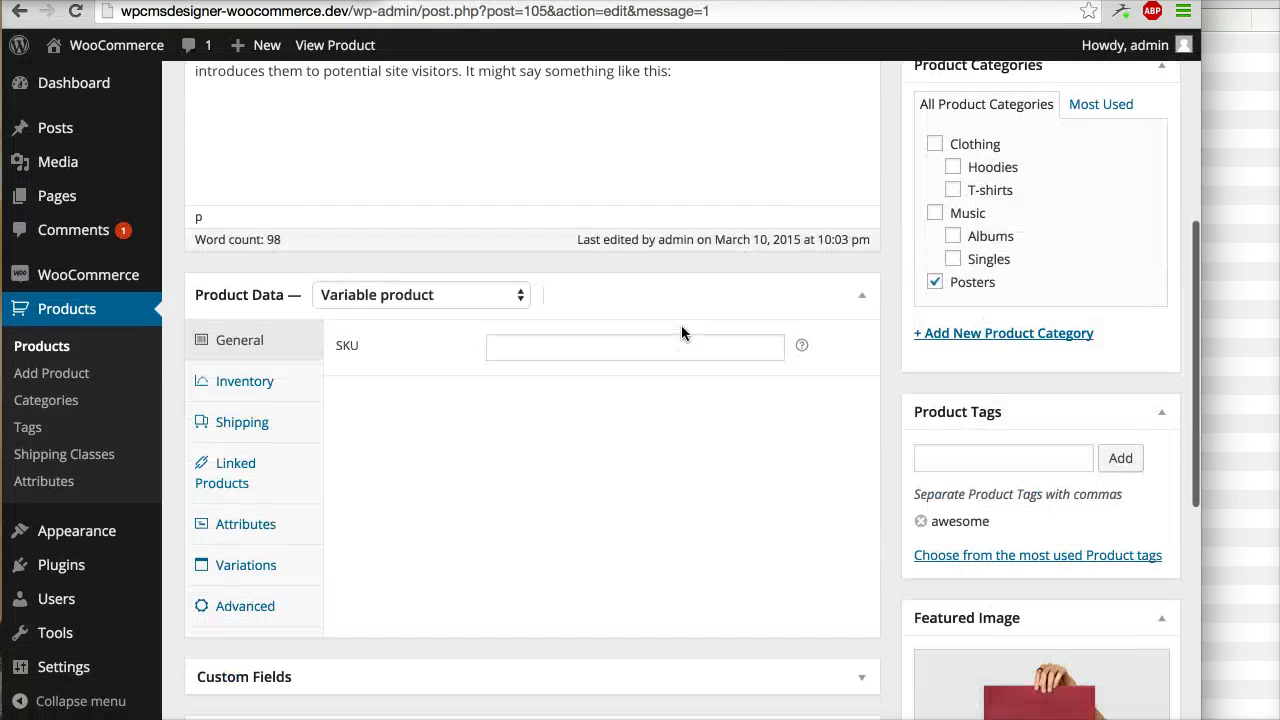
{"action": "scroll", "coordinate": [681, 325], "scroll_direction": "down", "scroll_amount": 1}
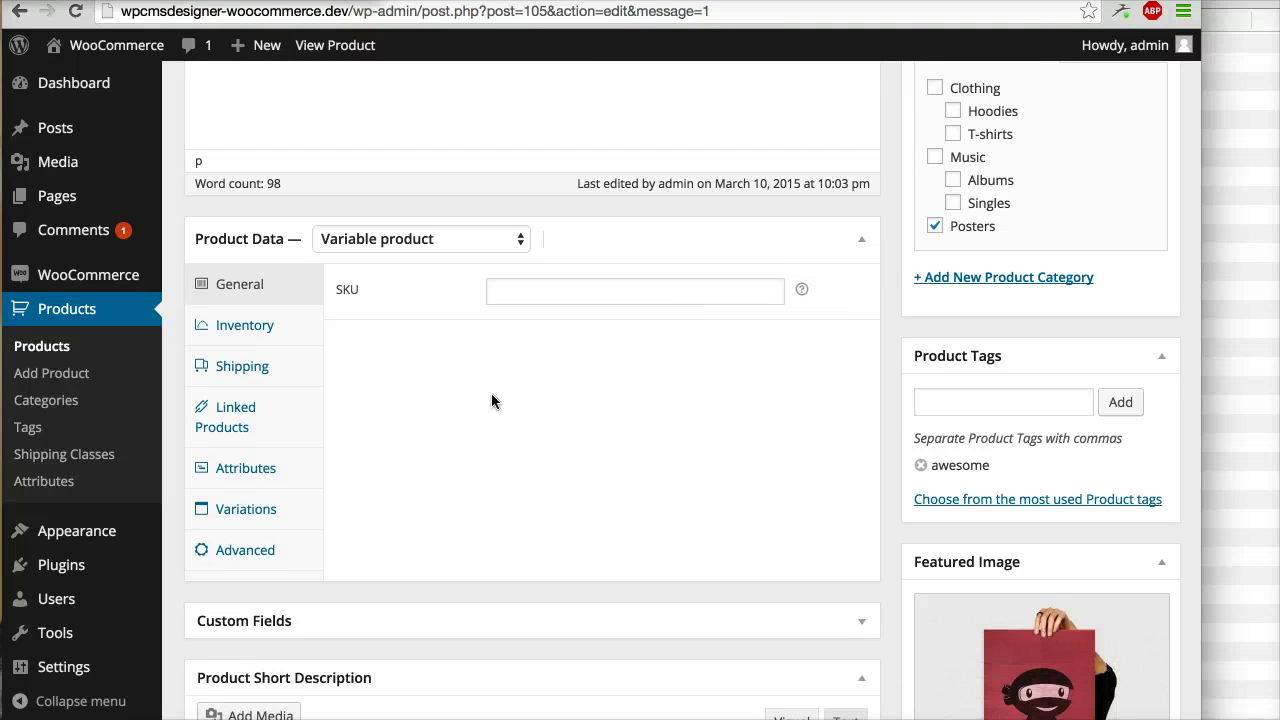
{"action": "left_click", "coordinate": [309, 477]}
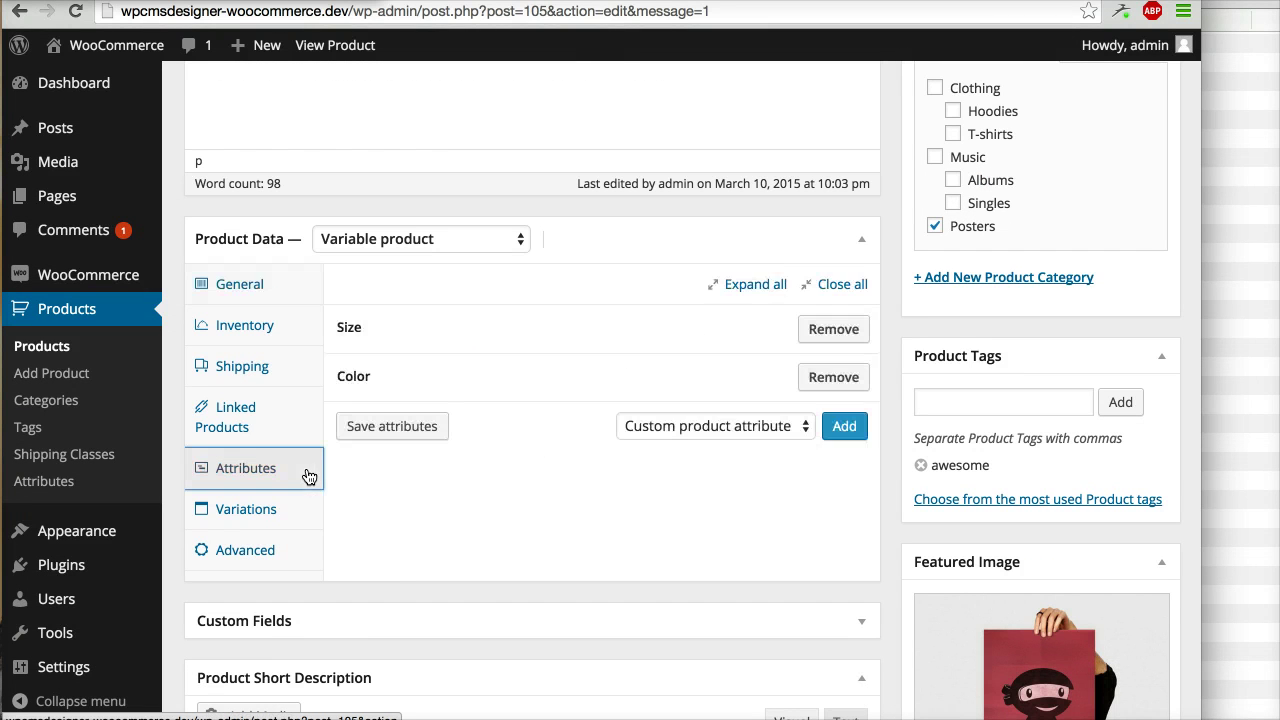
{"action": "left_click", "coordinate": [782, 383]}
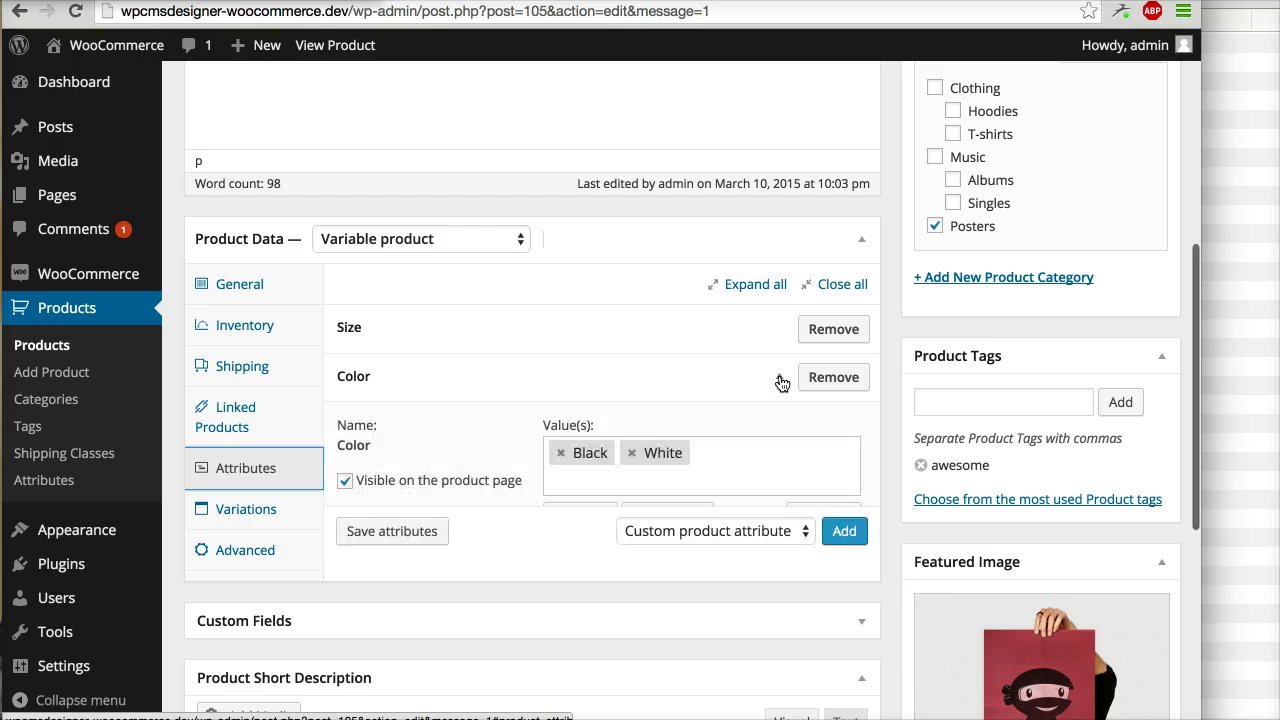
{"action": "left_click", "coordinate": [407, 518]}
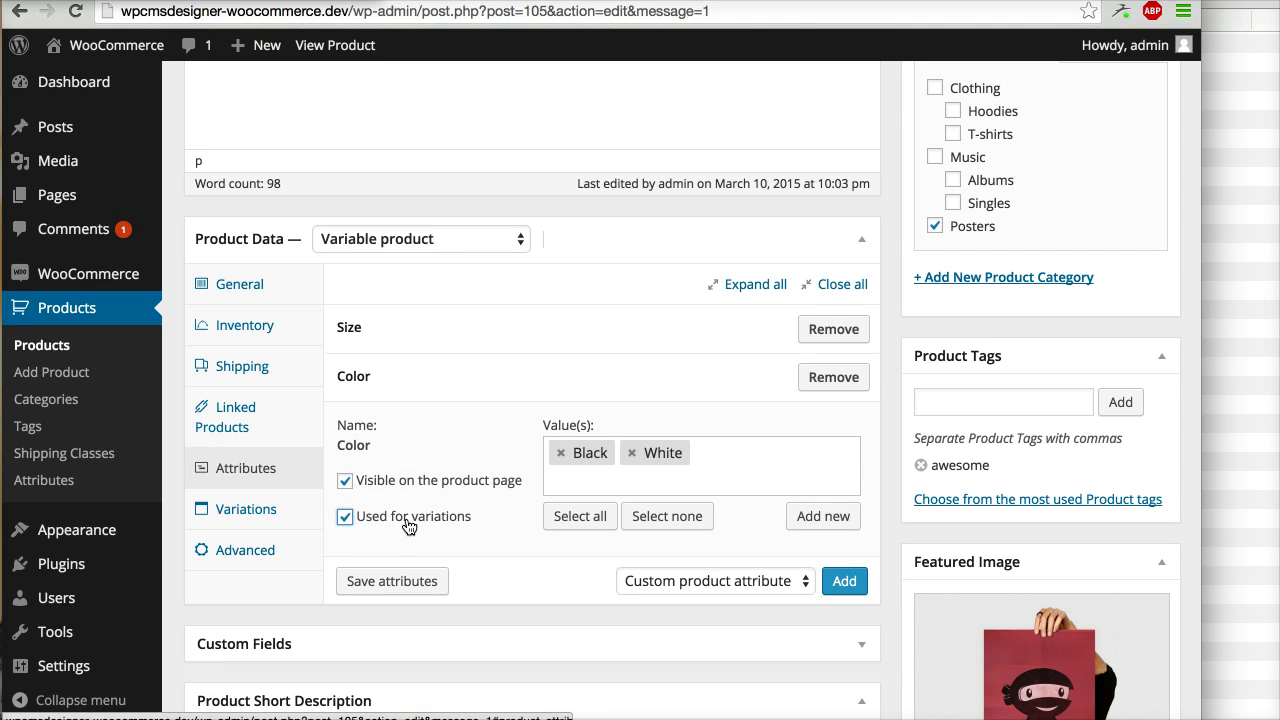
{"action": "left_click", "coordinate": [423, 592]}
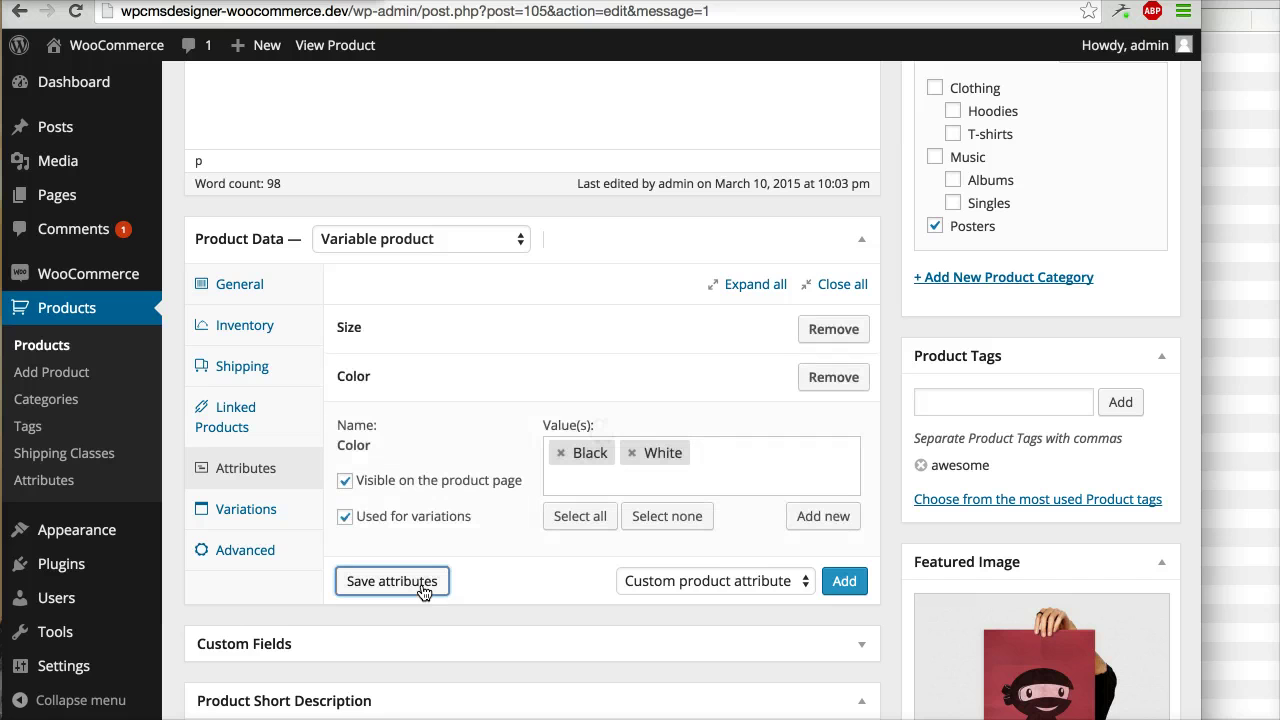
{"action": "left_click", "coordinate": [277, 511]}
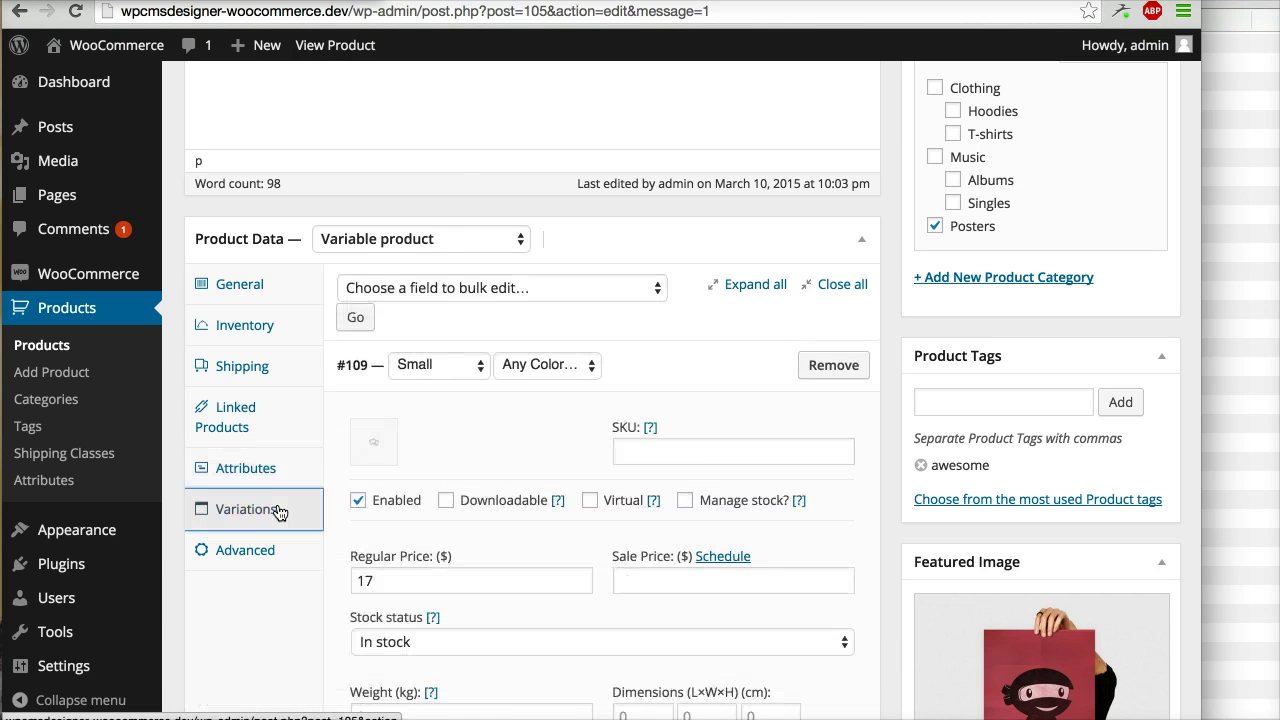
Collapse the Small, Medium and Large variations, update My Variable Product, and reload its storefront page.
{"action": "left_click", "coordinate": [779, 372]}
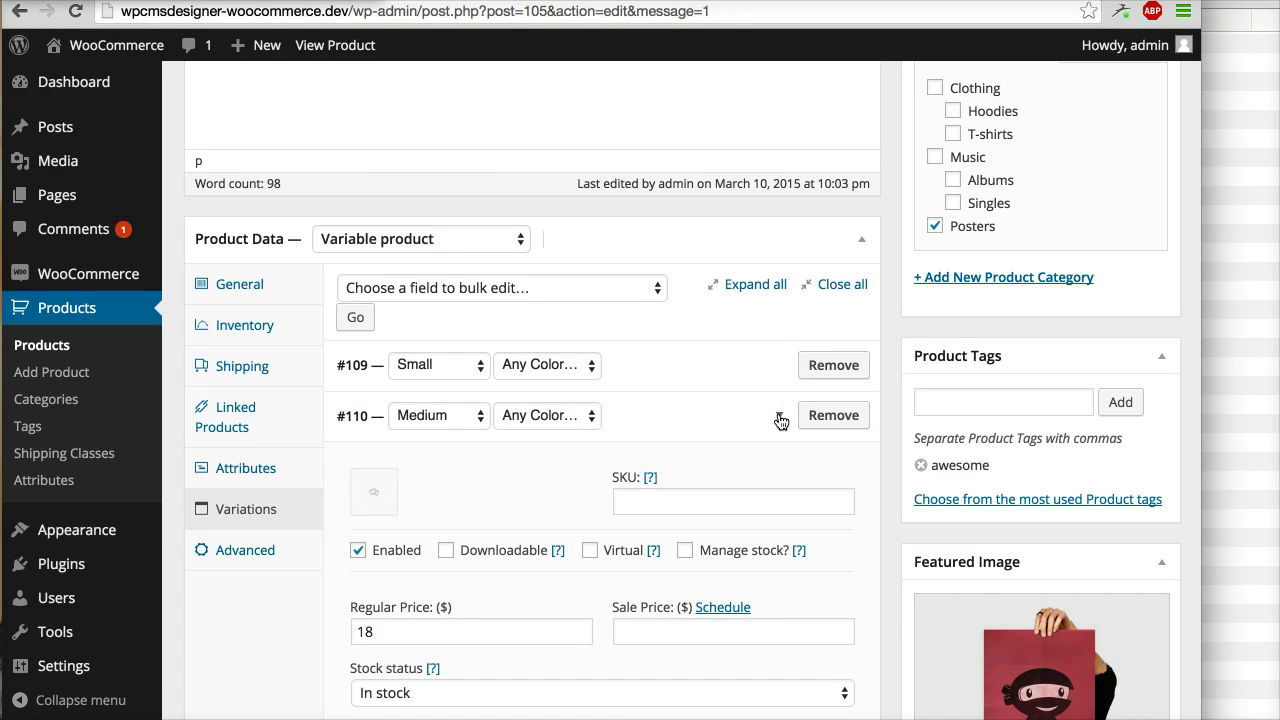
{"action": "left_click", "coordinate": [781, 421]}
{"action": "left_click", "coordinate": [780, 472]}
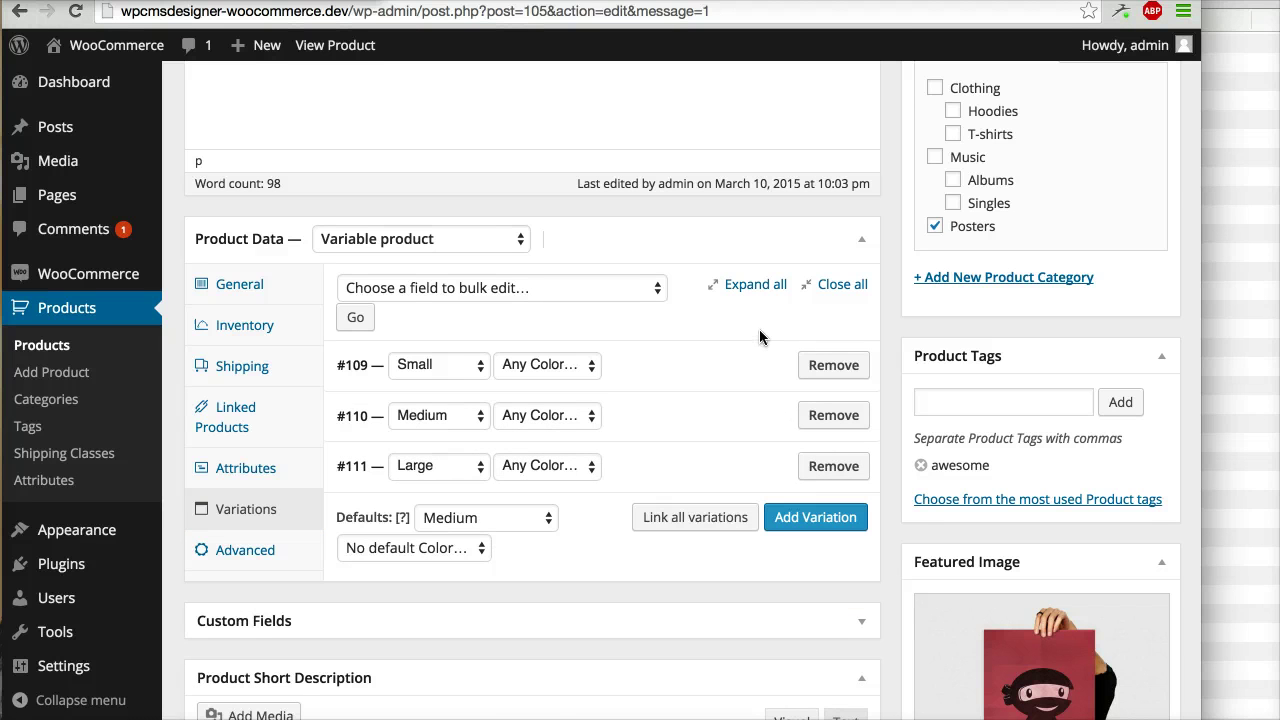
{"action": "scroll", "coordinate": [755, 352], "scroll_direction": "up", "scroll_amount": 5}
{"action": "left_click", "coordinate": [1140, 462]}
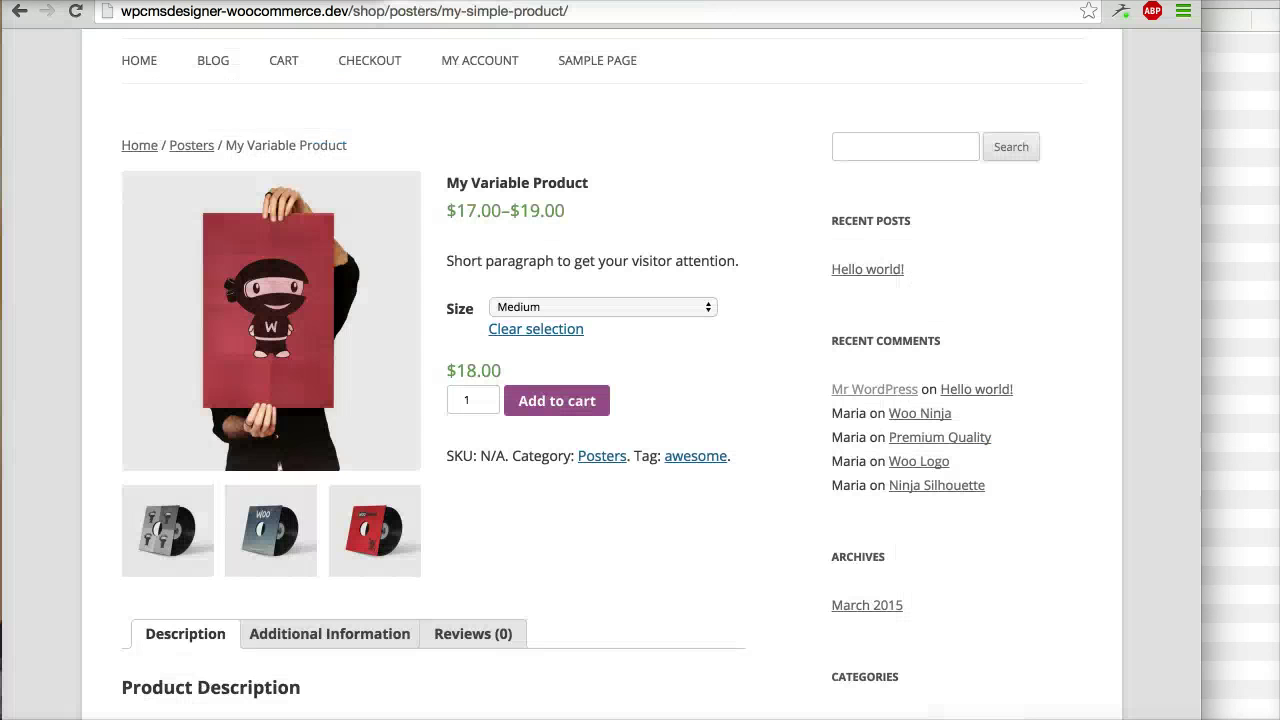
{"action": "key", "text": "super+r"}
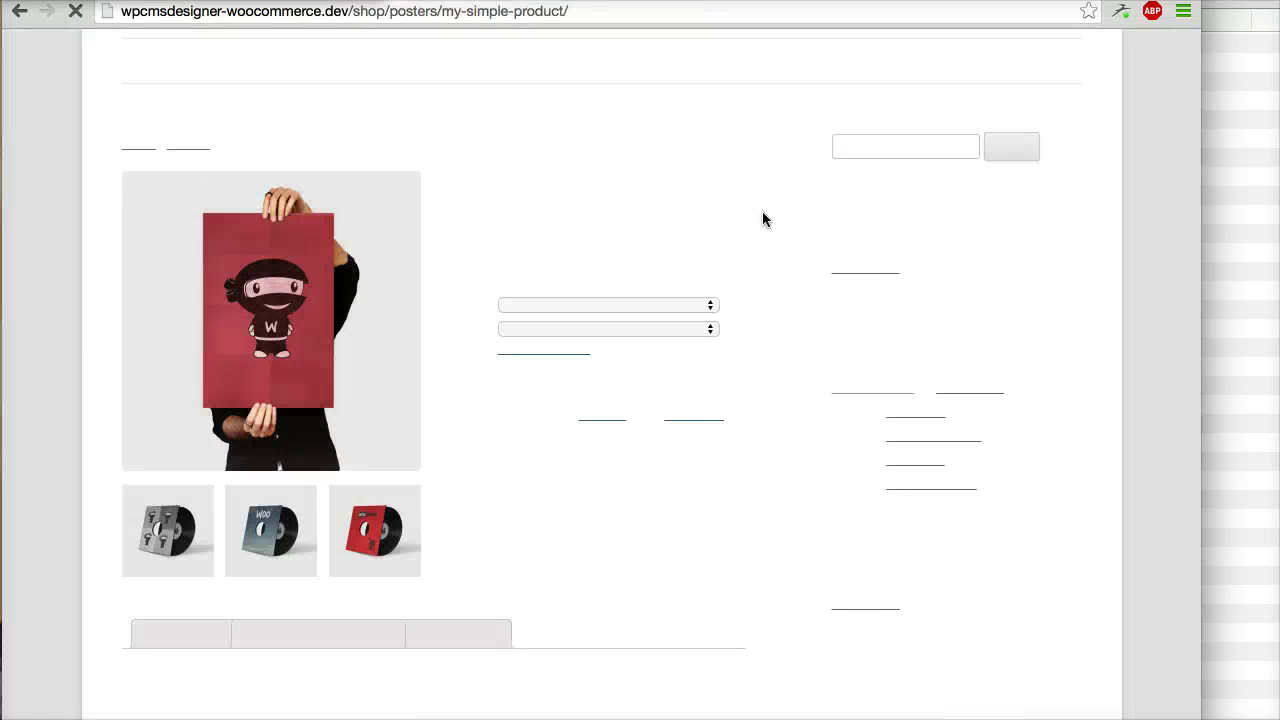